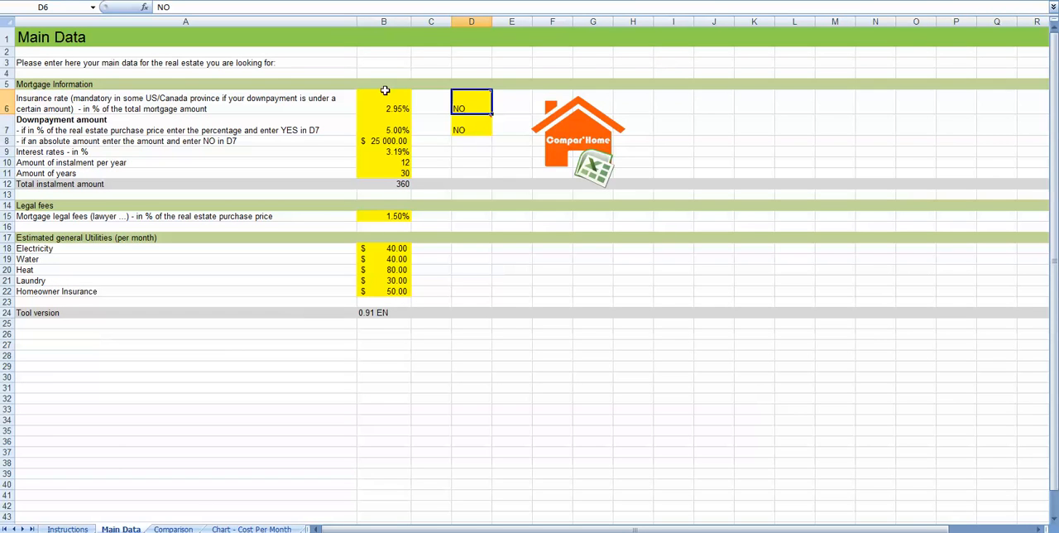
- Review the mortgage input cells B6:B11, focusing on the insurance rate in B6 and its YES/NO setting in D6
drag(385, 101, 390, 173)
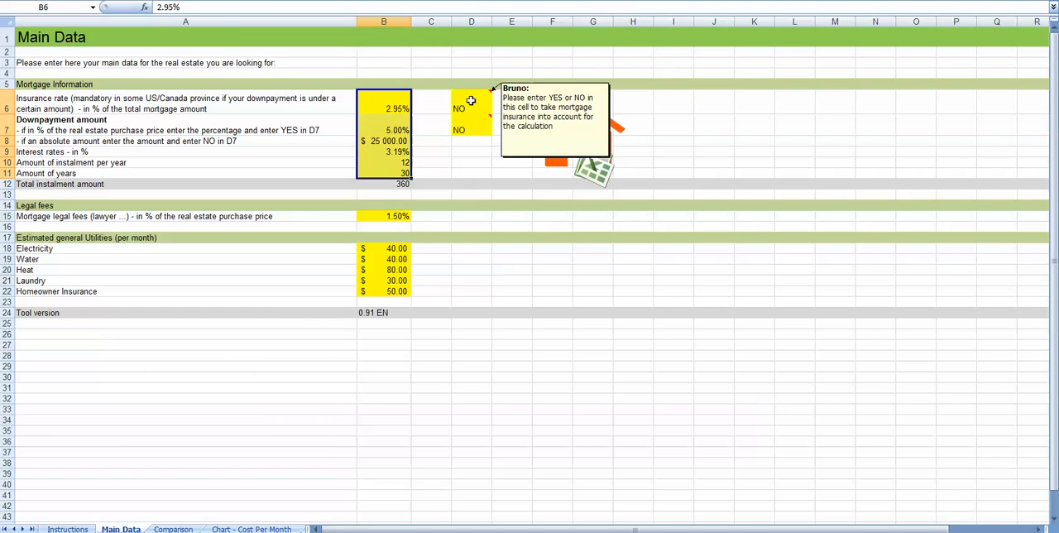
drag(474, 108, 472, 129)
drag(386, 100, 409, 173)
mouse_move(475, 107)
click(385, 106)
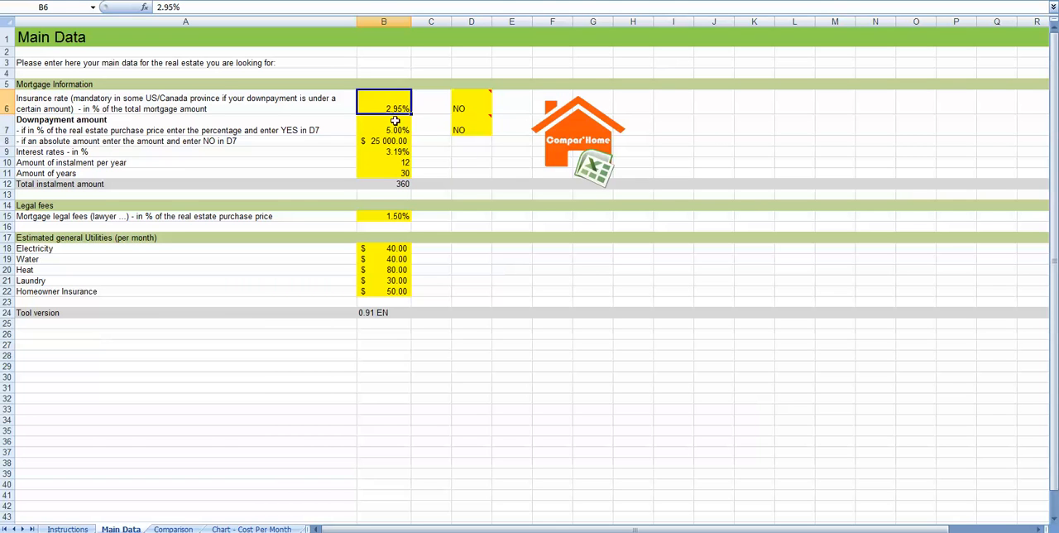
click(467, 105)
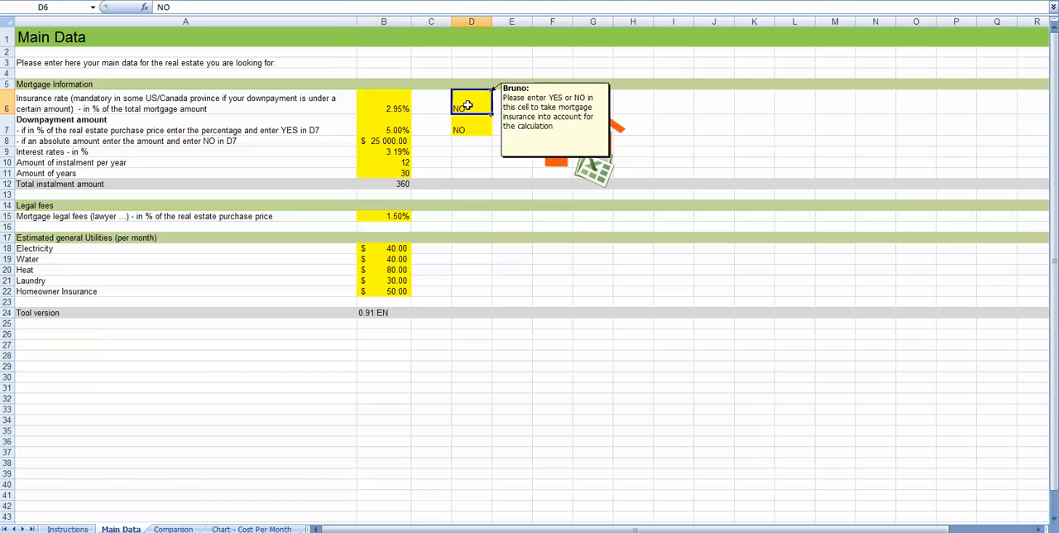
click(384, 106)
click(467, 105)
click(385, 106)
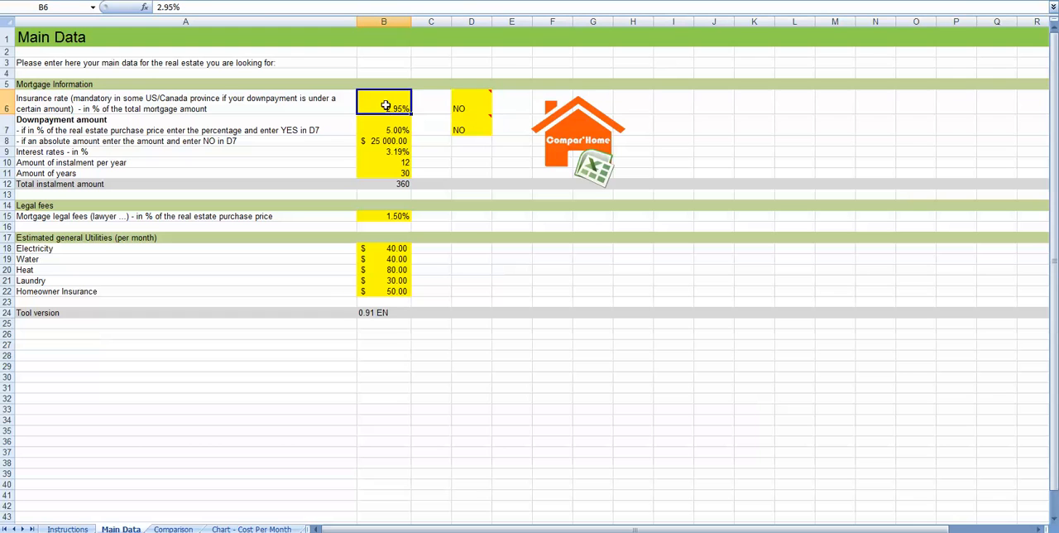
- Review the downpayment percentage, absolute amount and YES/NO setting, plus the interest rate, instalments per year and number of years
click(388, 129)
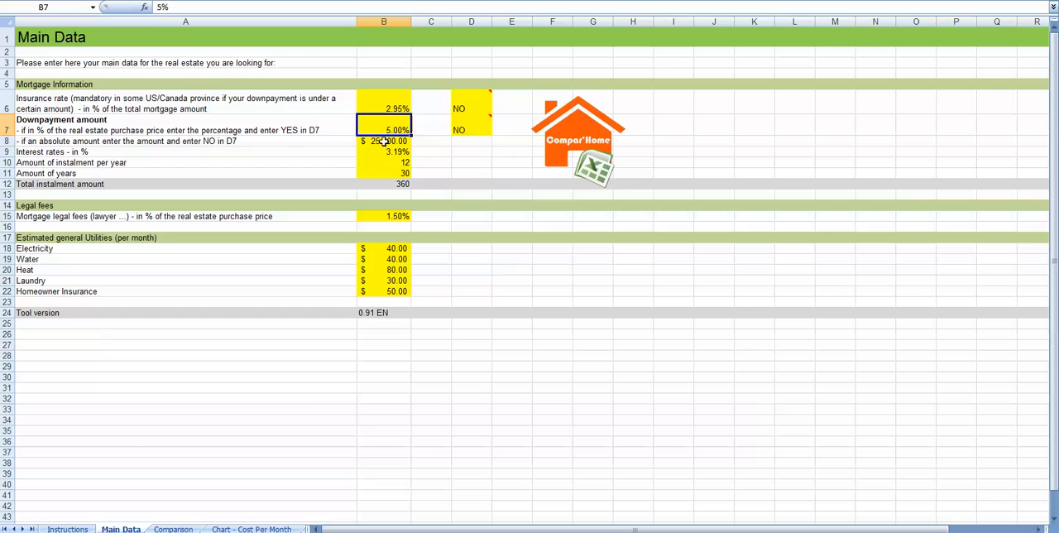
click(383, 141)
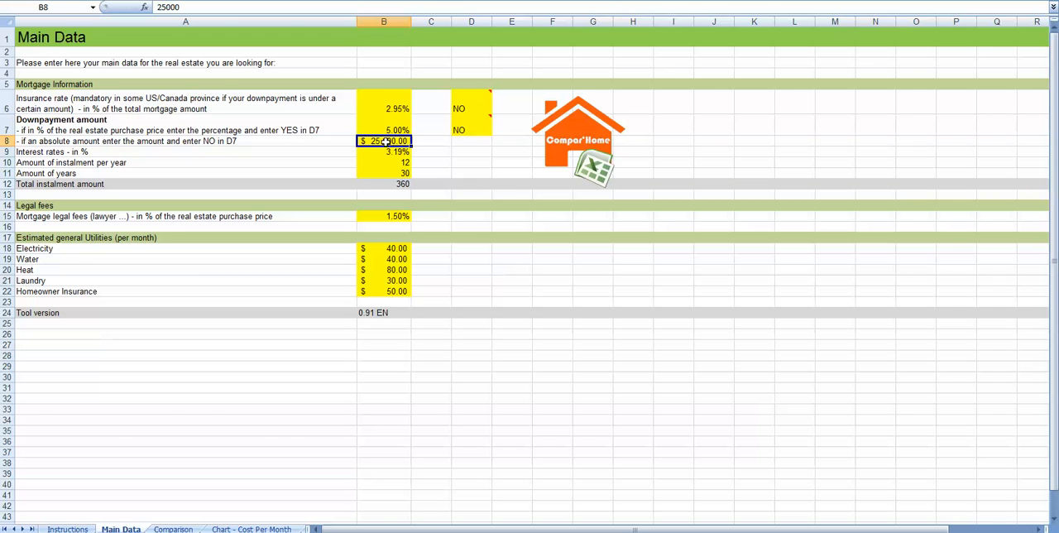
click(377, 123)
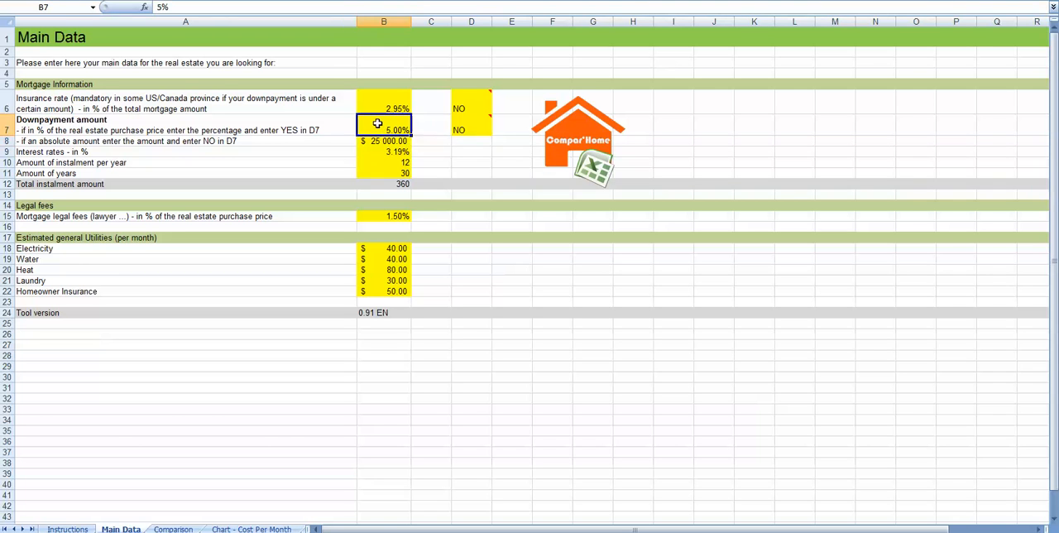
click(463, 129)
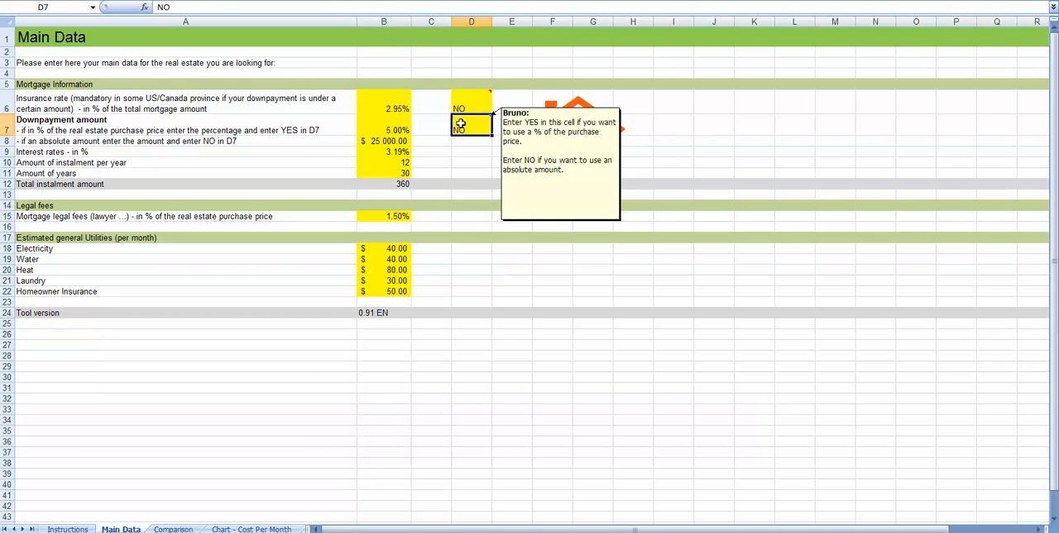
mouse_move(465, 129)
click(388, 142)
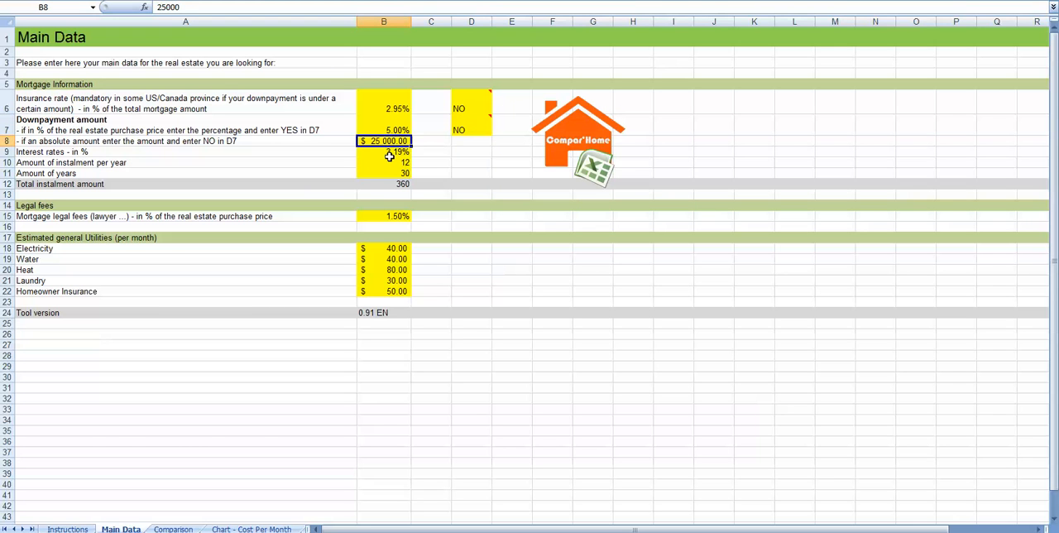
click(389, 155)
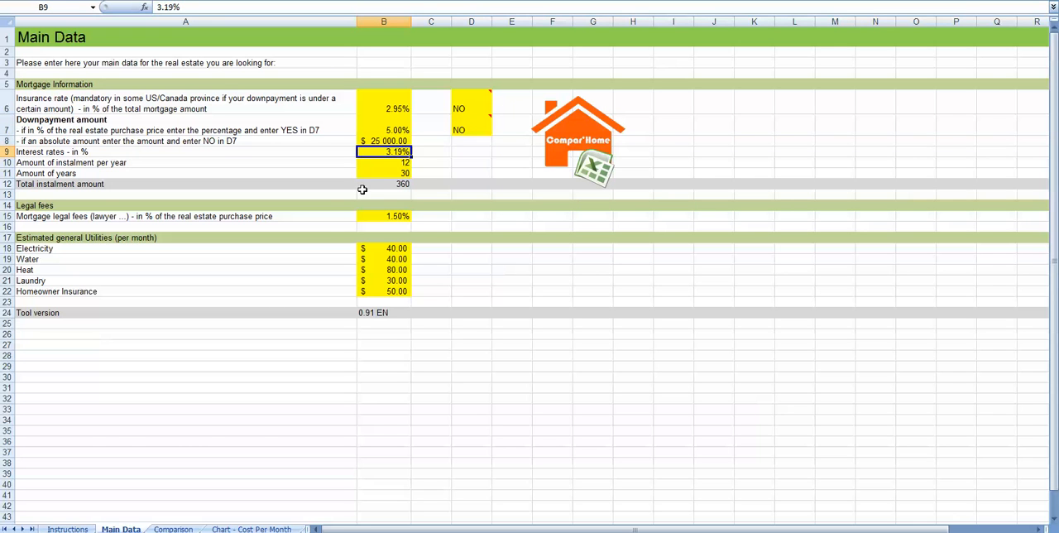
click(389, 165)
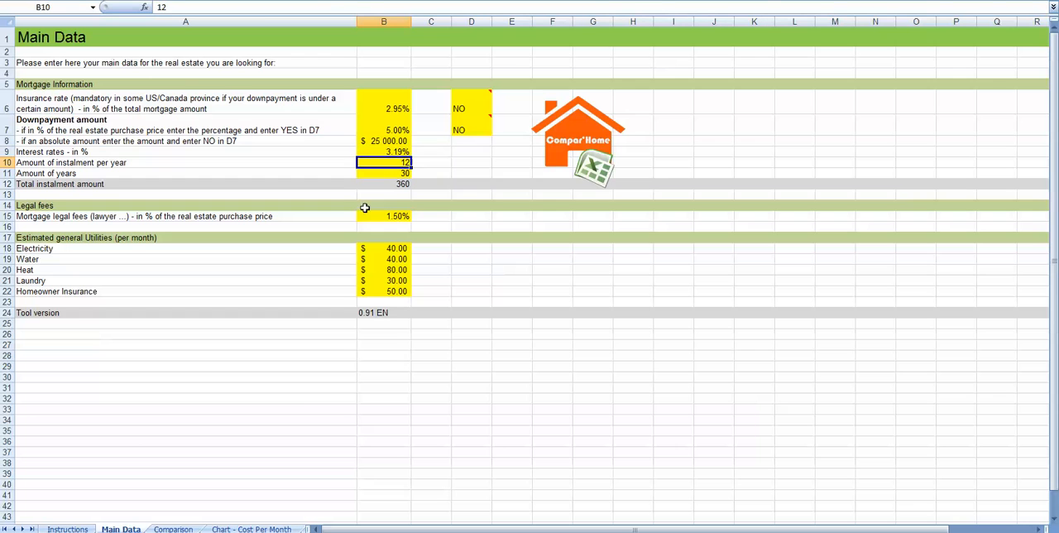
click(389, 174)
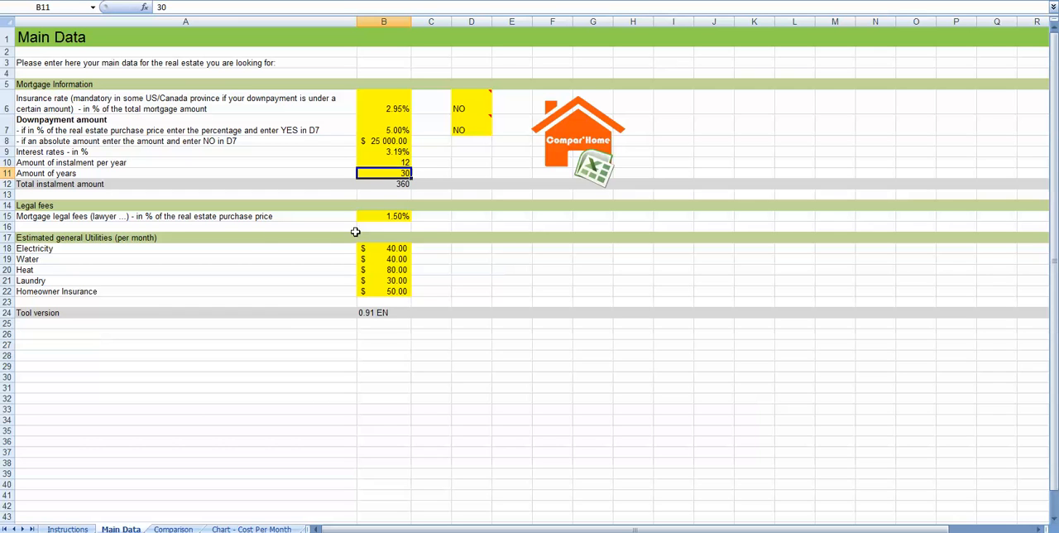
- Review the mortgage legal fees percentage in B15 and the estimated monthly utilities in B18:B22
click(392, 217)
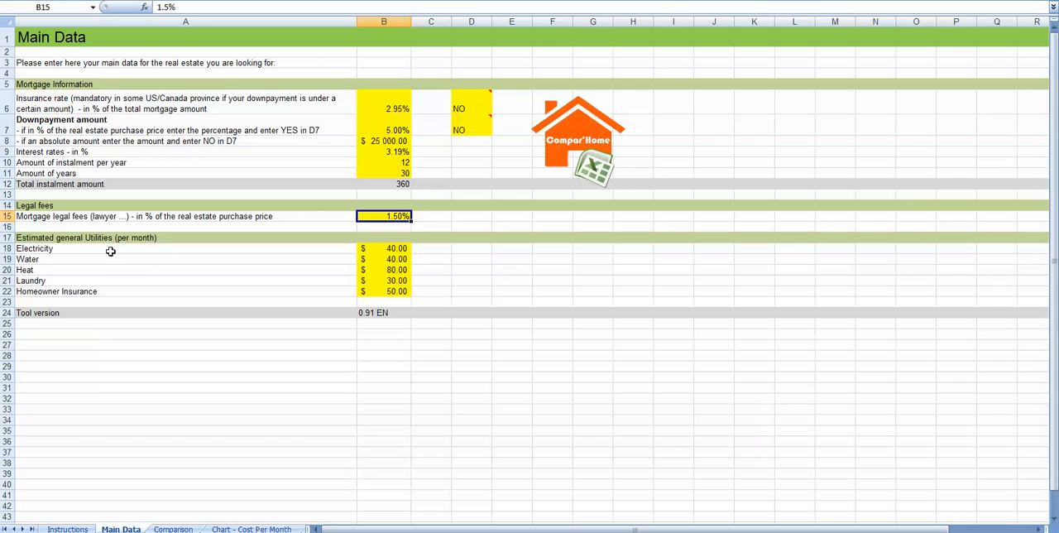
drag(388, 248, 388, 291)
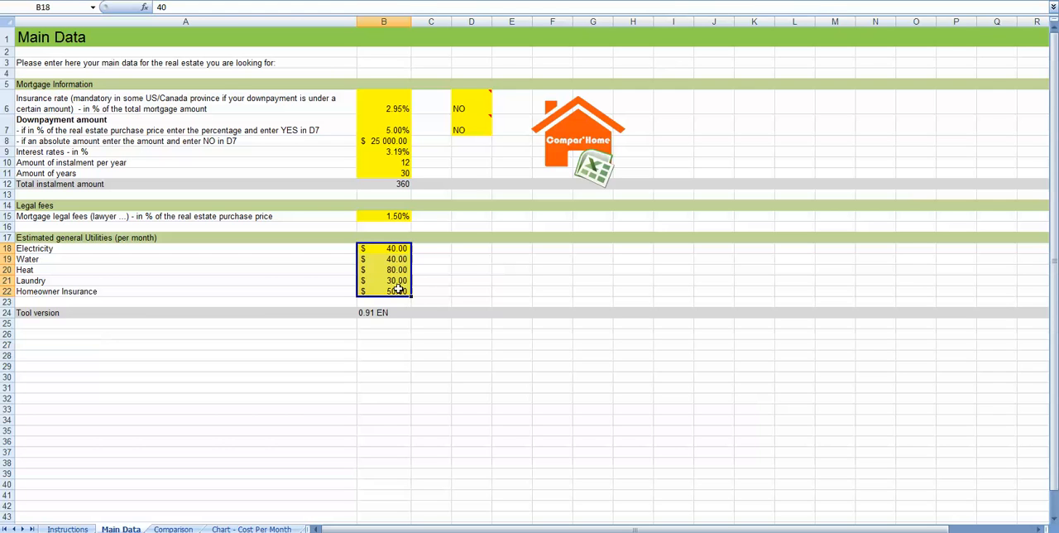
click(386, 269)
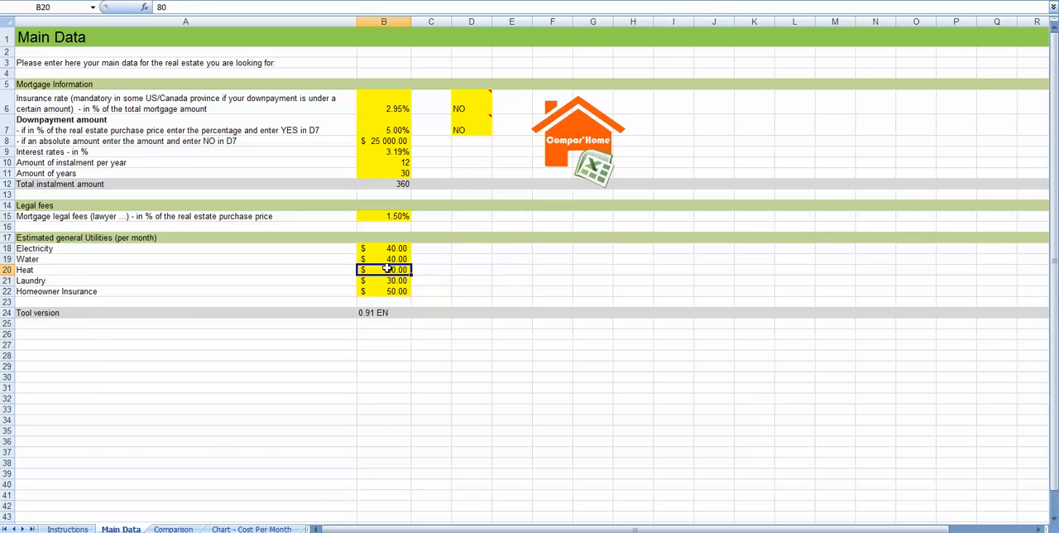
drag(388, 248, 388, 289)
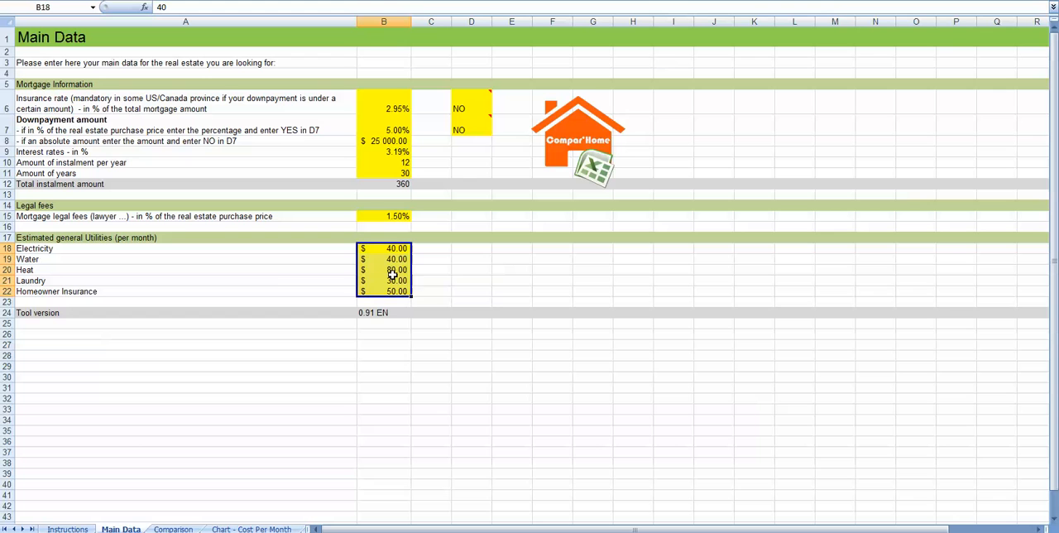
drag(396, 251, 390, 289)
- Open the Comparison sheet and examine its property entry columns from Real Estate ID/ref through purchase price
click(165, 528)
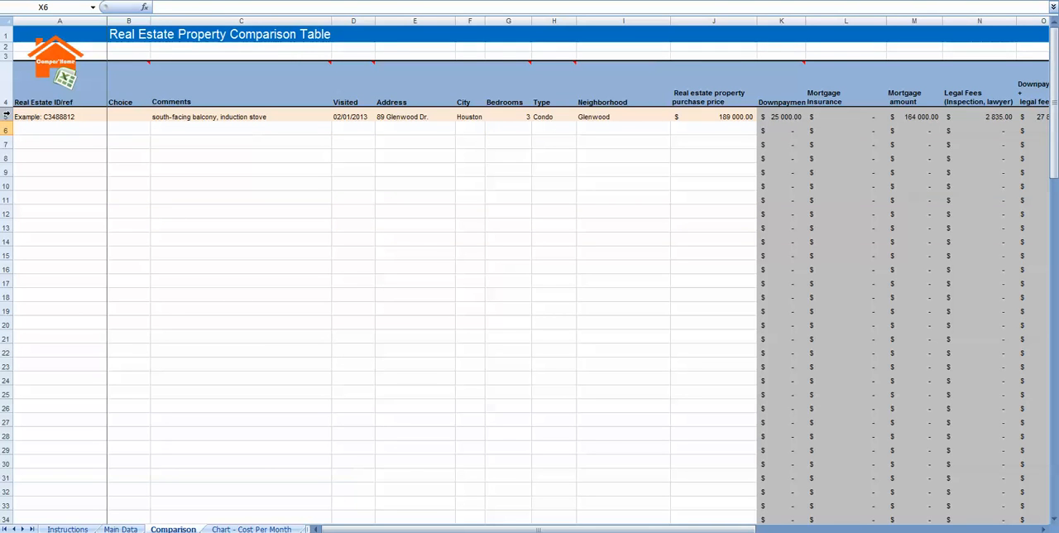
drag(30, 116, 39, 364)
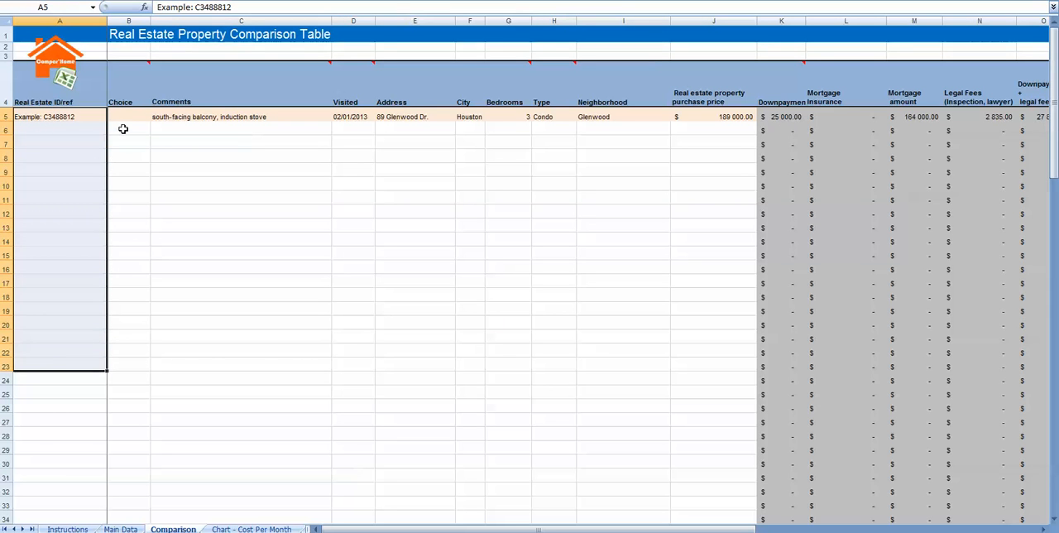
drag(119, 115, 721, 365)
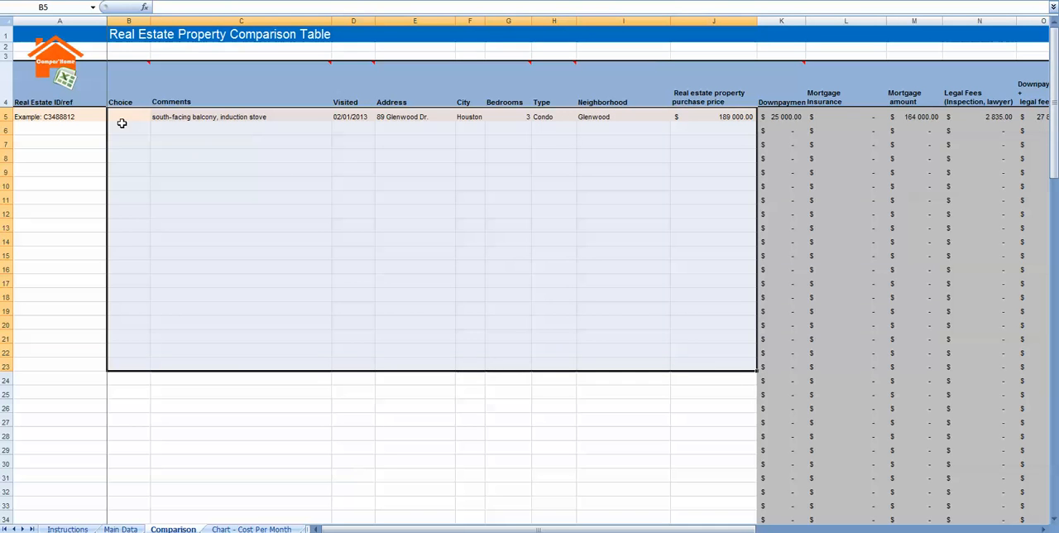
drag(120, 117, 735, 369)
click(288, 193)
click(38, 118)
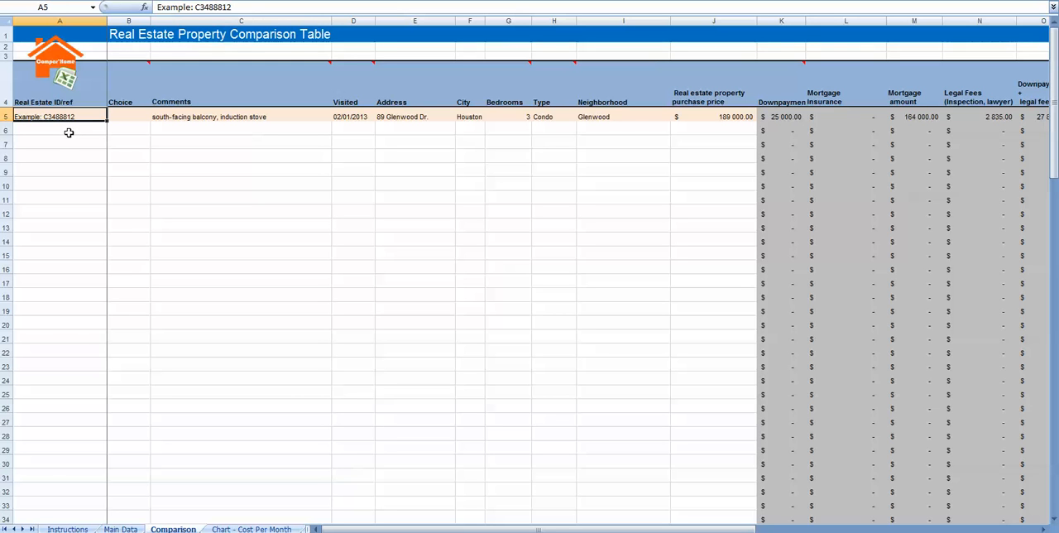
- Enter "The beautiful house around the corner" as the Real Estate ID/ref in cell A6
click(59, 128)
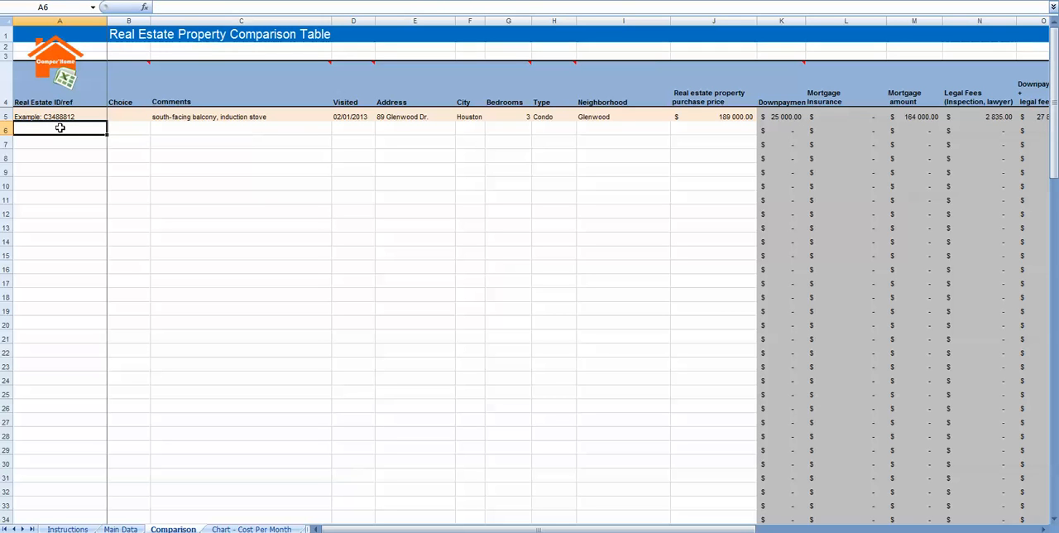
text(The beautiful house)
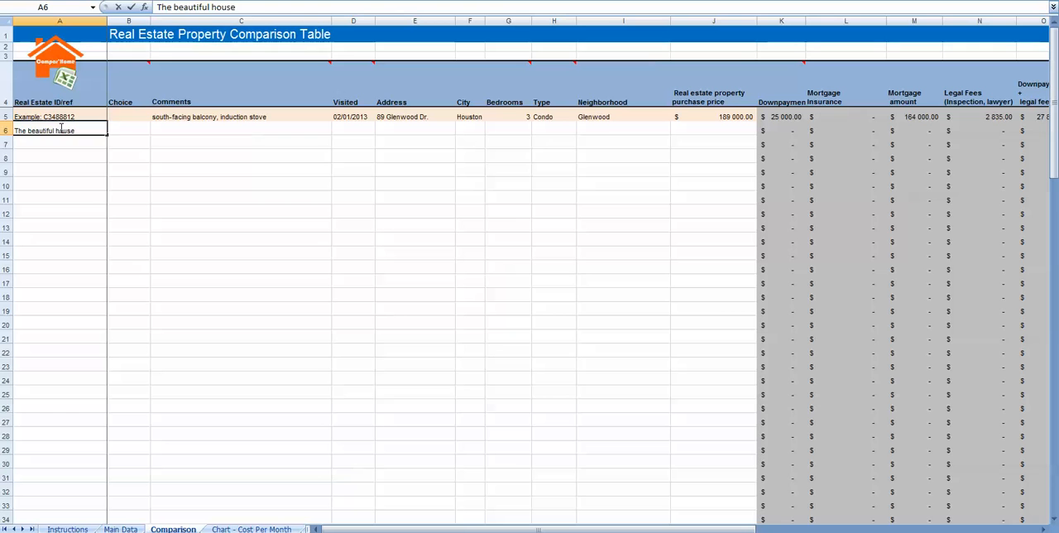
key(Return)
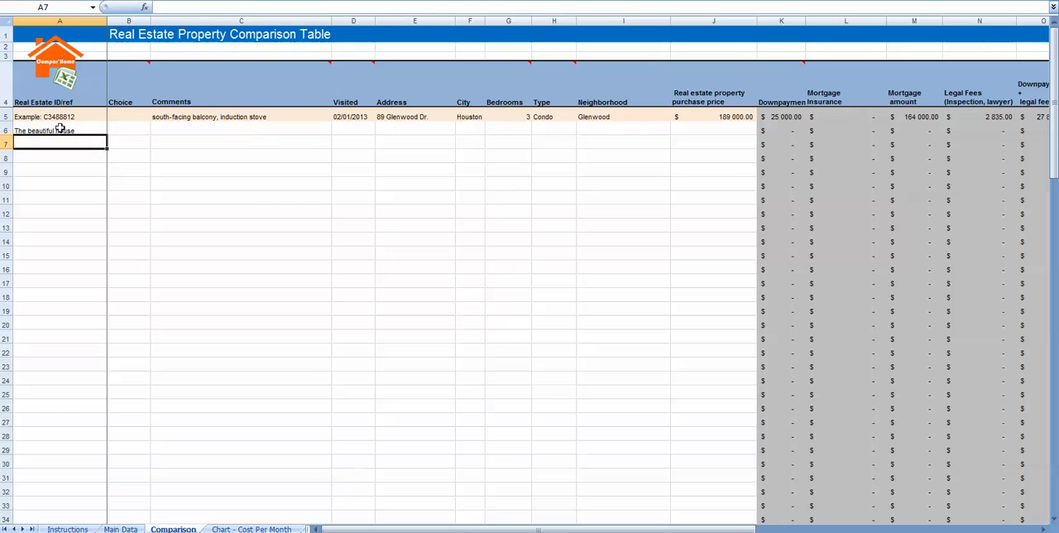
key(Up)
key(Right)
click(60, 128)
key(F2)
text(ar)
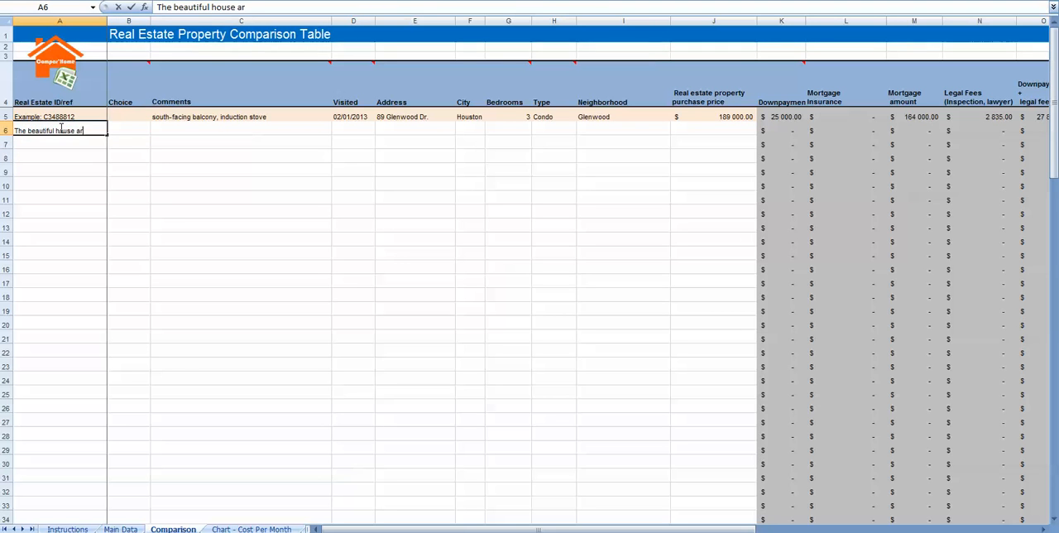
text(ound the corner)
key(Return)
key(Right)
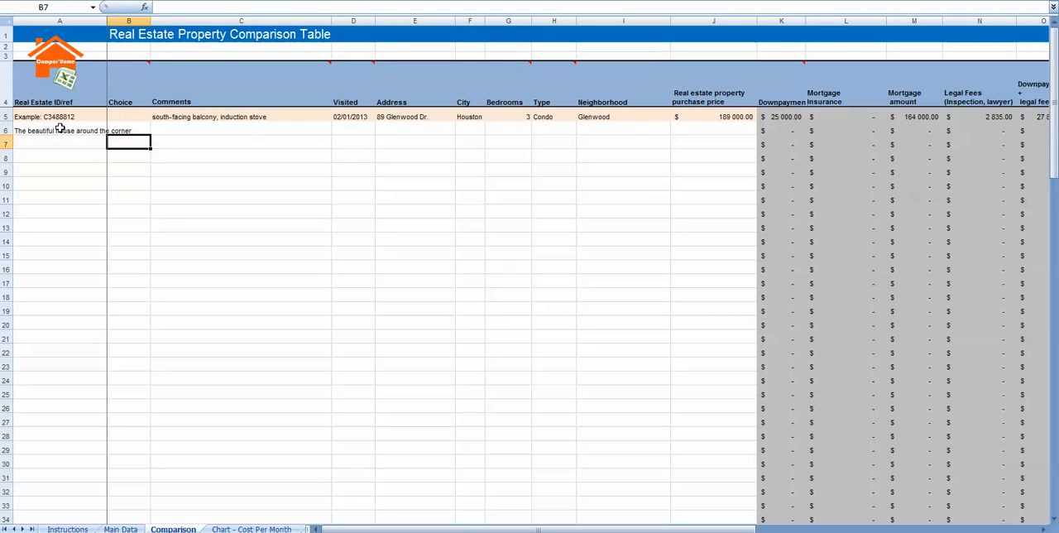
key(Up)
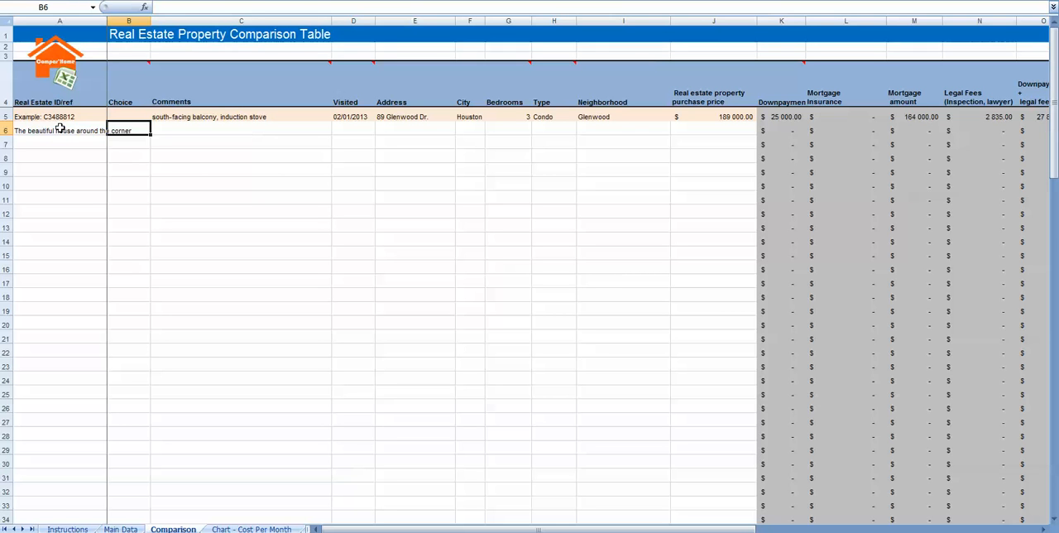
- Clear the sample Real Estate ID/ref from cell A6
click(61, 128)
key(Delete)
key(Right)
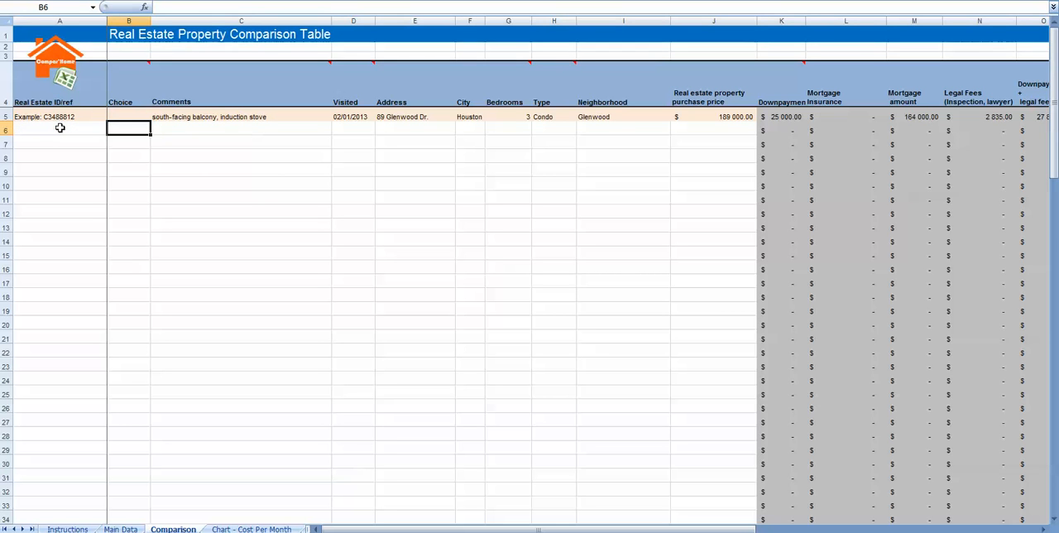
key(Down)
key(Down)
key(Down)
key(Down)
key(Down)
key(Down)
key(Down)
key(Down)
key(Down)
key(Down)
key(Down)
key(Down)
key(Down)
key(Down)
key(Down)
key(Down)
key(Down)
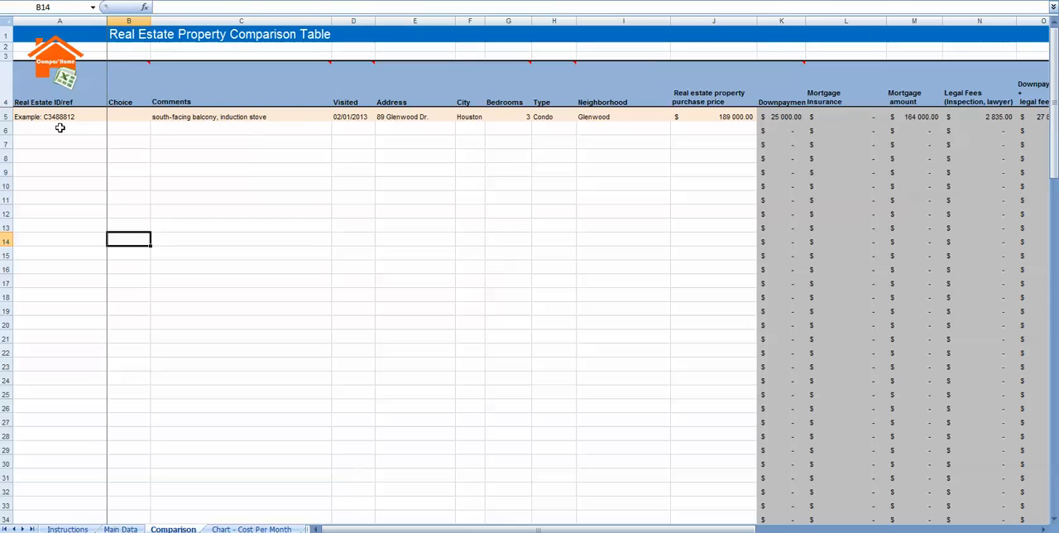
key(Up)
key(Up)
key(Up)
key(Up)
key(Up)
key(Up)
key(Up)
key(Up)
key(Up)
key(Up)
key(Up)
key(Up)
key(Up)
key(Up)
key(Up)
key(Up)
key(Up)
key(Up)
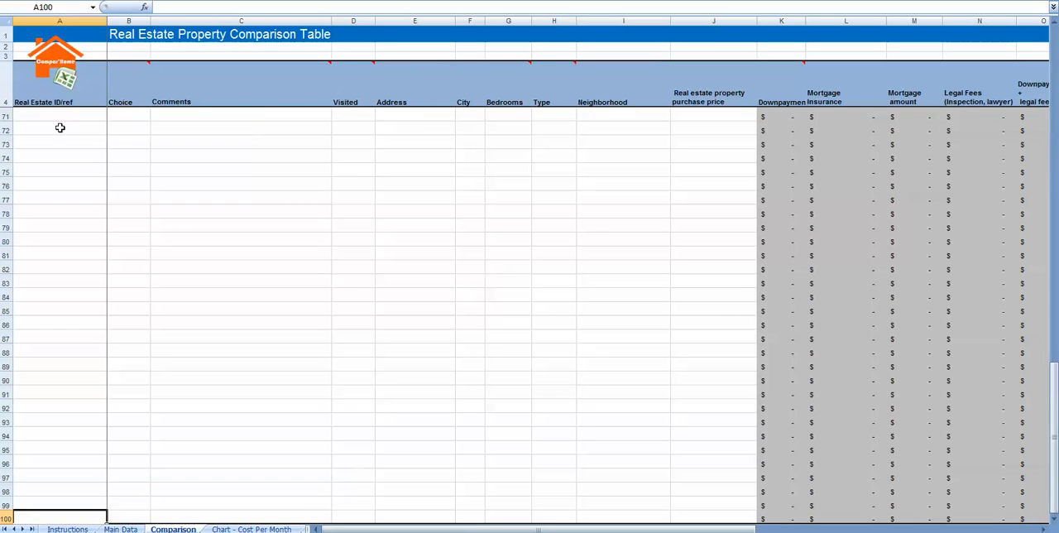
- Enter the ranks 1, 2 and 1 in the Choice column cells B5, B6 and B7
text(1)
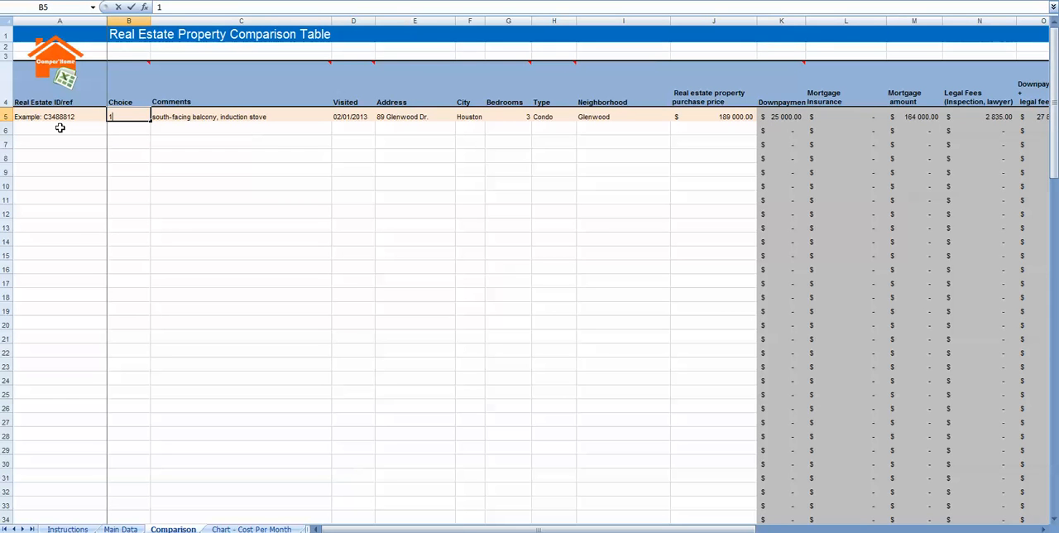
key(Return)
text(2)
key(Return)
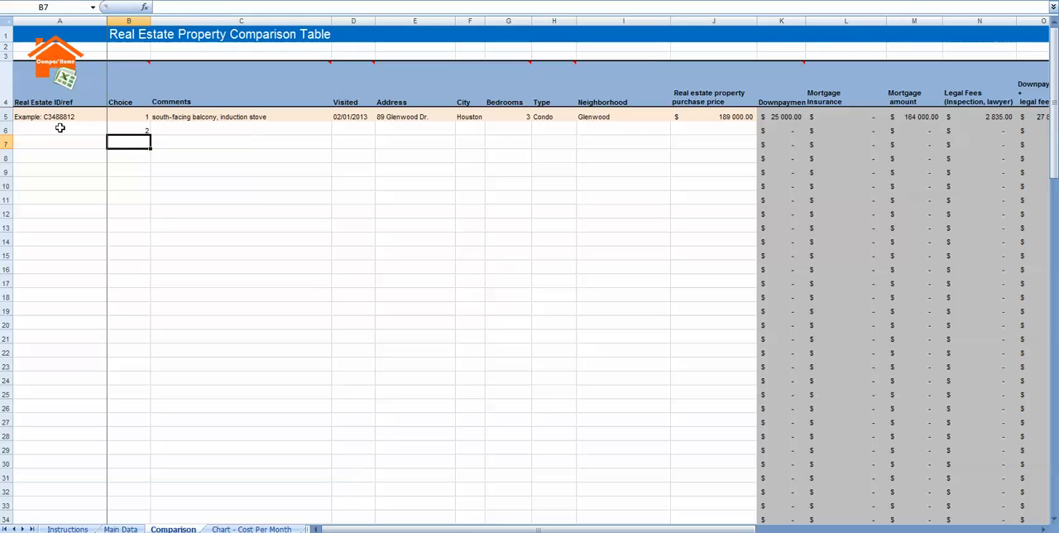
text(1)
key(Up)
key(Up)
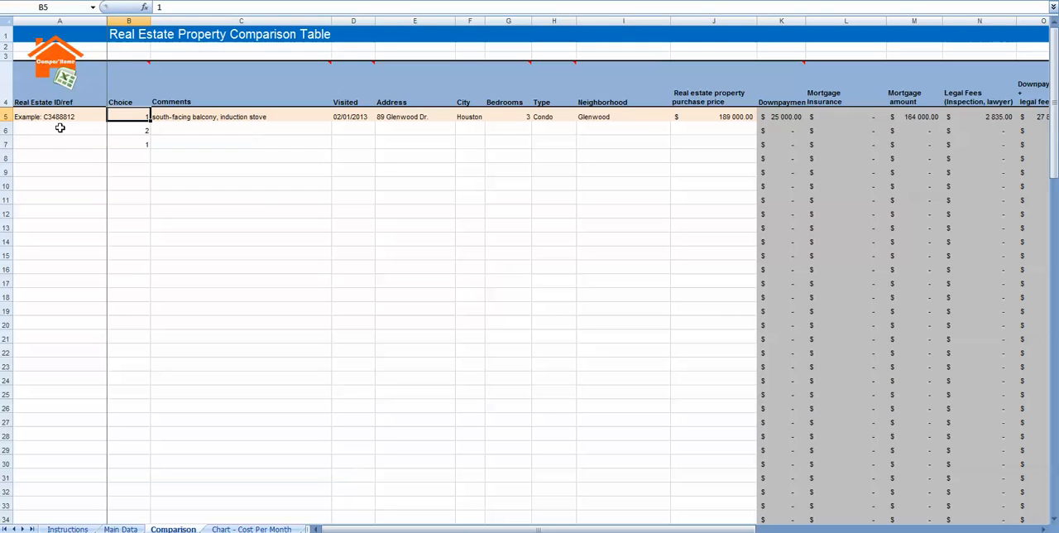
- Change the example property's Choice rank in cell B5 to 3
text(32)
key(Right)
key(Down)
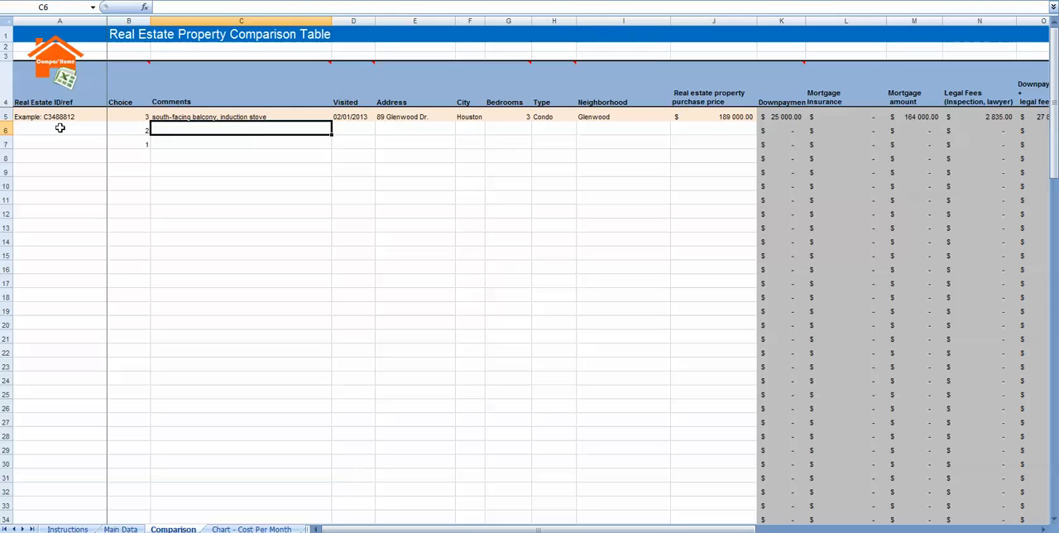
key(Left)
key(Down)
key(Down)
key(Down)
key(Down)
key(Down)
key(Down)
key(Down)
key(Down)
key(Down)
key(Down)
key(Down)
key(Down)
key(Down)
key(Down)
key(Down)
key(Down)
key(Down)
key(Down)
key(Down)
key(Down)
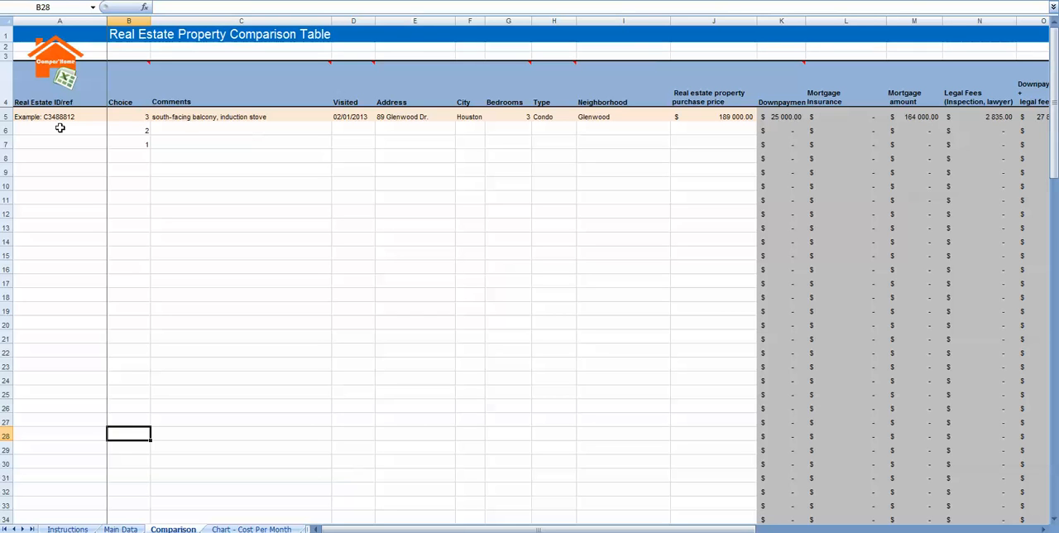
key(Up)
key(Up)
key(Up)
key(Up)
key(Up)
key(Up)
key(Up)
key(Up)
key(Up)
key(Up)
key(Up)
key(Up)
key(Up)
key(Up)
key(Up)
key(Up)
key(Up)
key(Up)
key(Up)
key(Up)
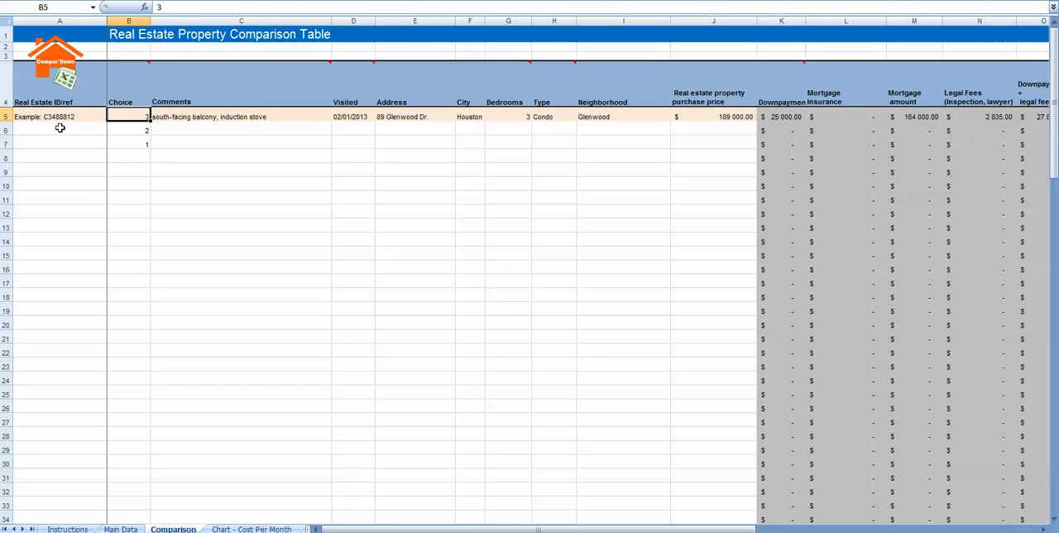
- Examine the example property's entries in row 5, from the Choice rank through comments, visit date, location and type to the purchase price
key(Down)
key(Down)
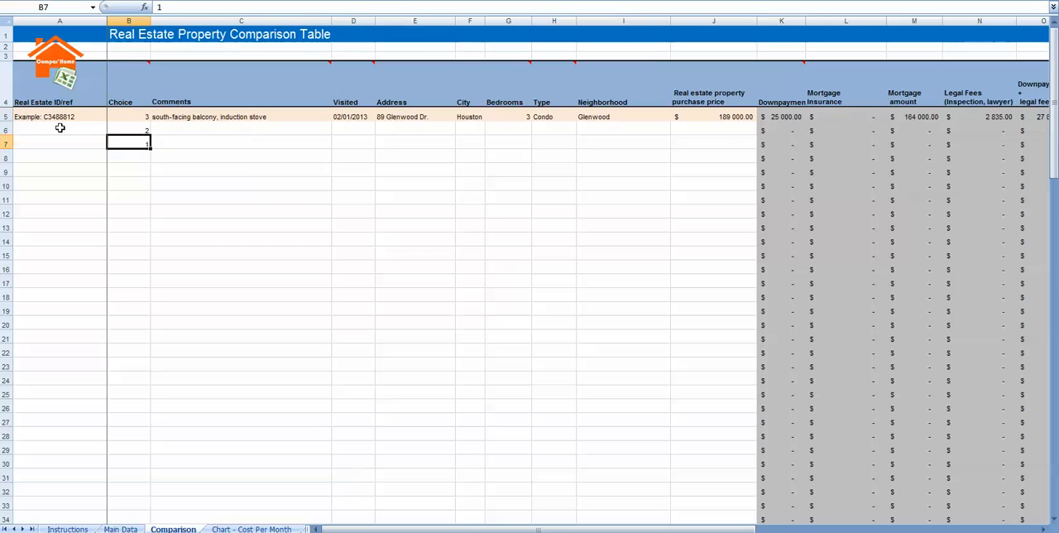
key(Up)
key(Up)
key(Right)
key(Right)
key(Left)
key(Left)
key(Right)
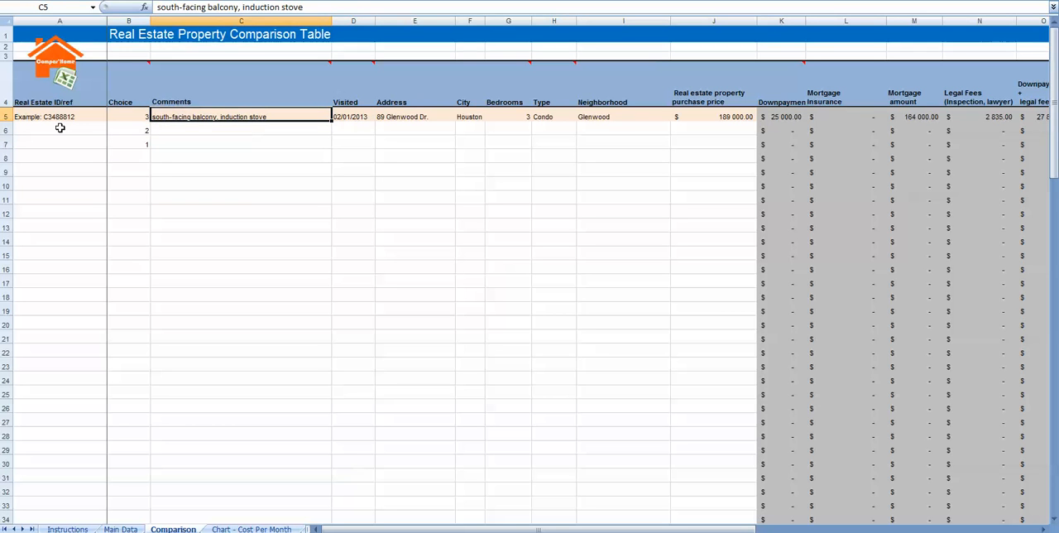
key(Right)
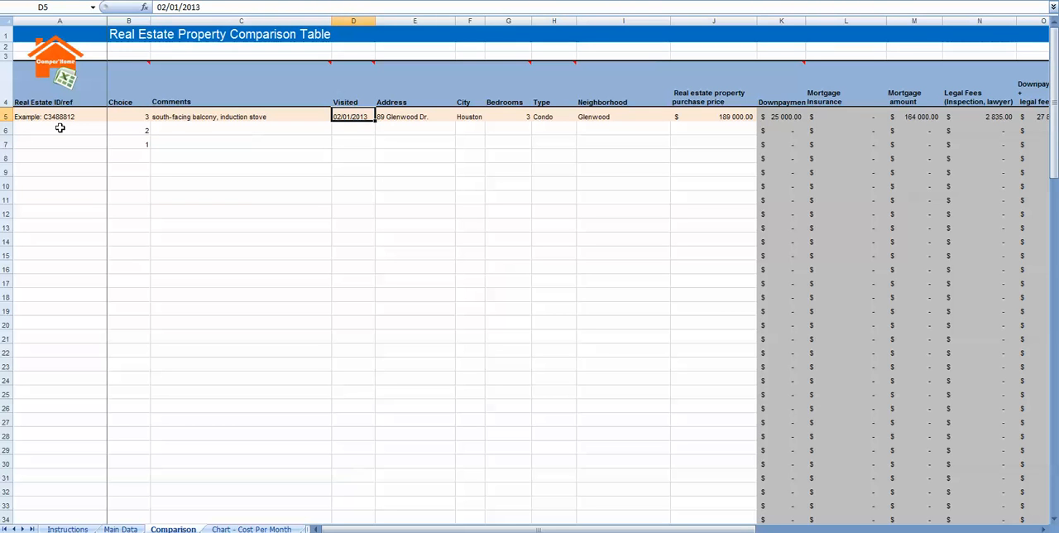
key(Right)
key(Right)
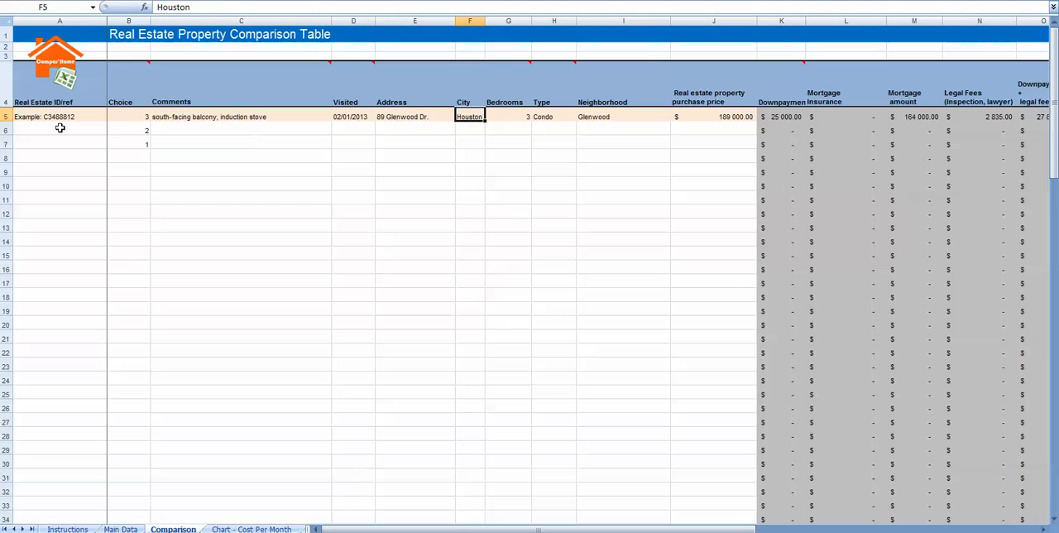
key(Right)
key(Right)
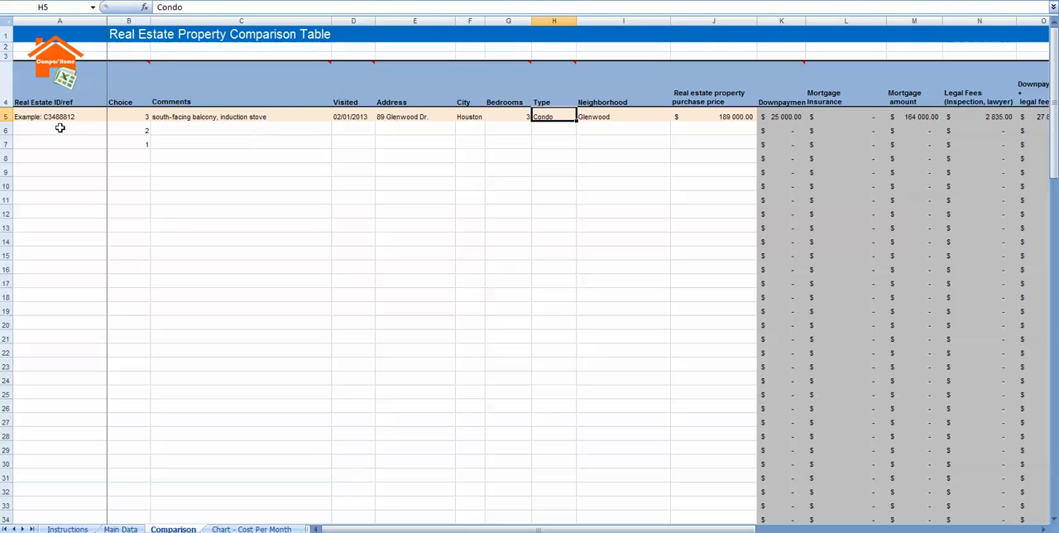
key(Right)
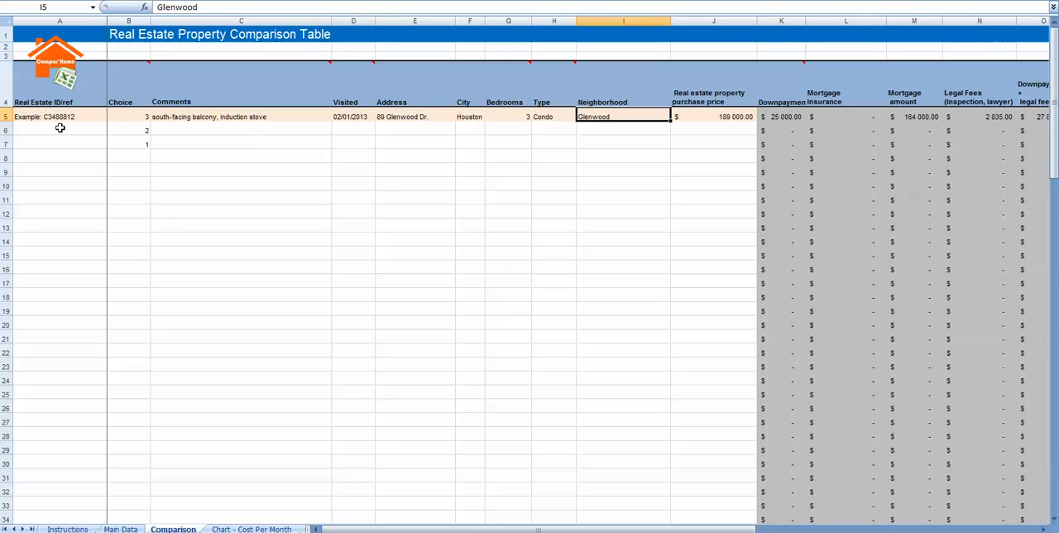
key(Right)
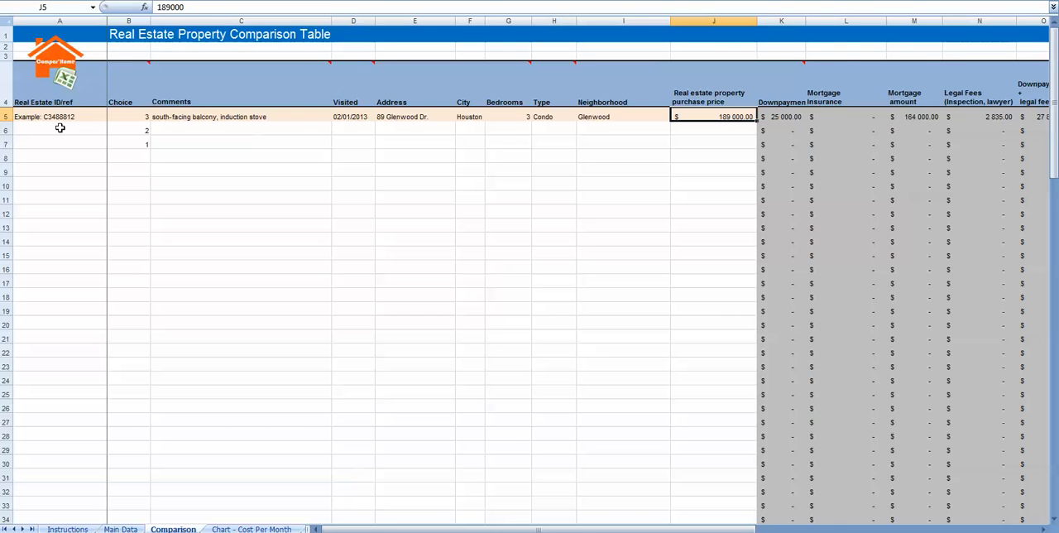
key(Tab)
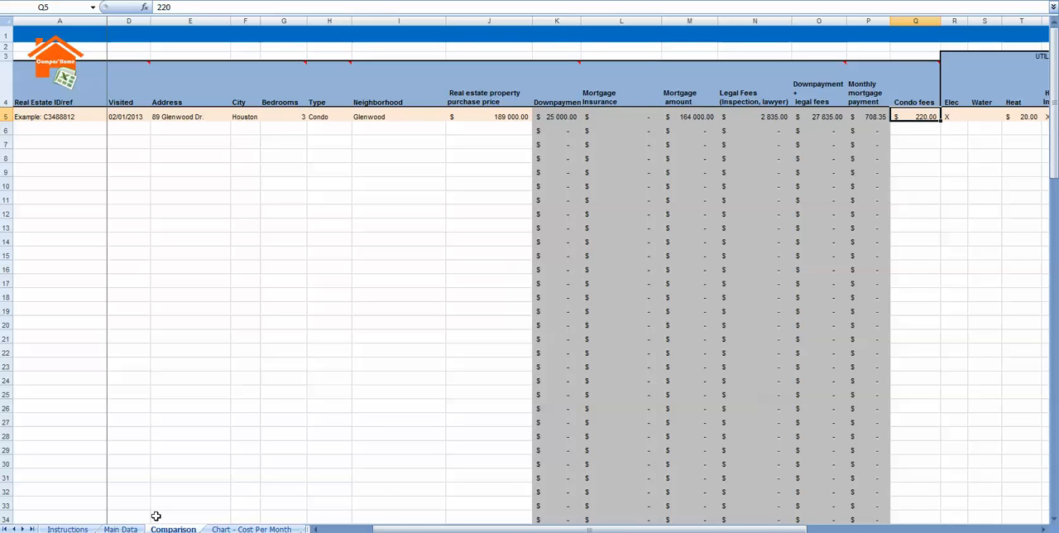
- Set the mortgage insurance option in cell D6 of the Main Data sheet to YES and return to the Comparison sheet
click(120, 529)
mouse_move(471, 107)
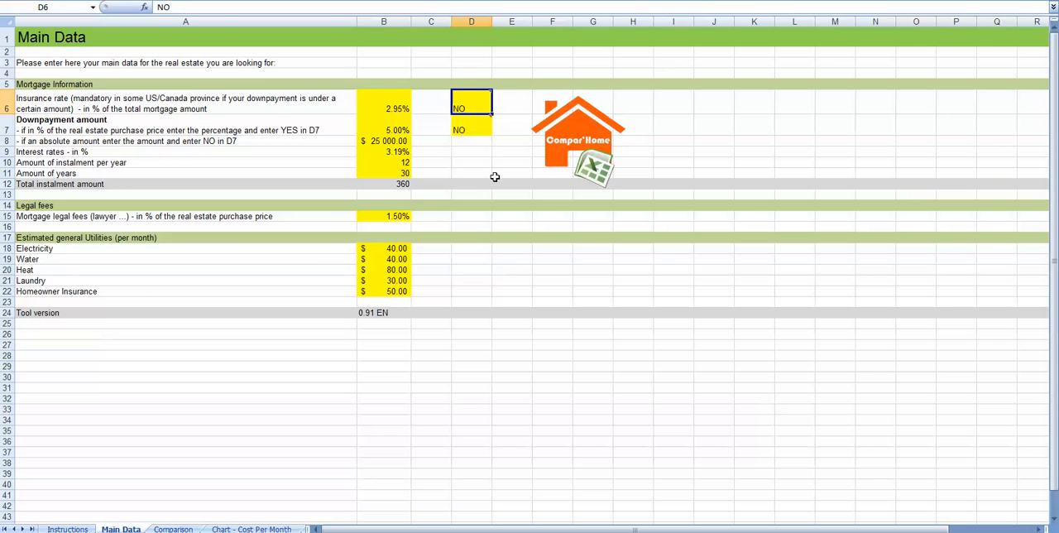
text(YES)
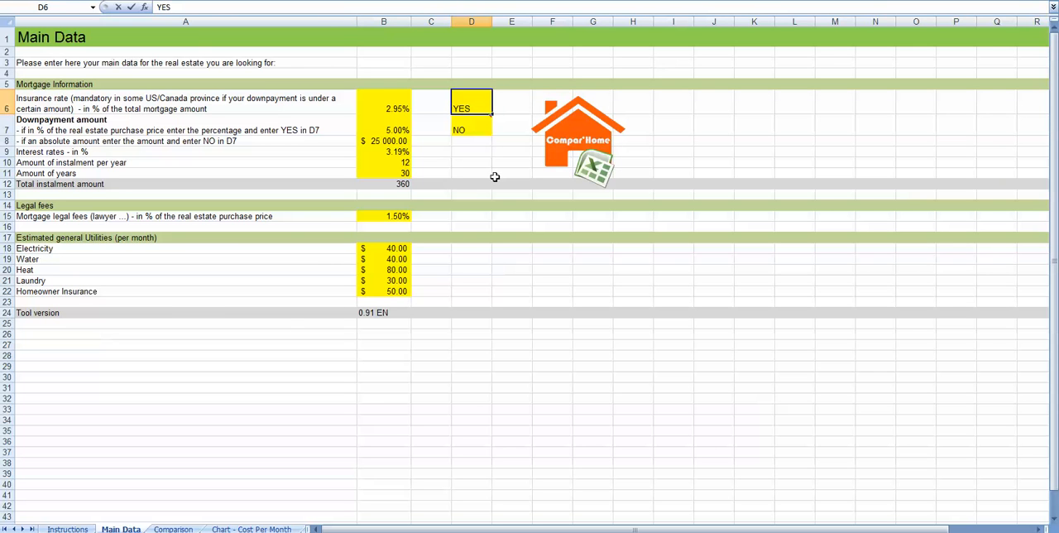
click(173, 529)
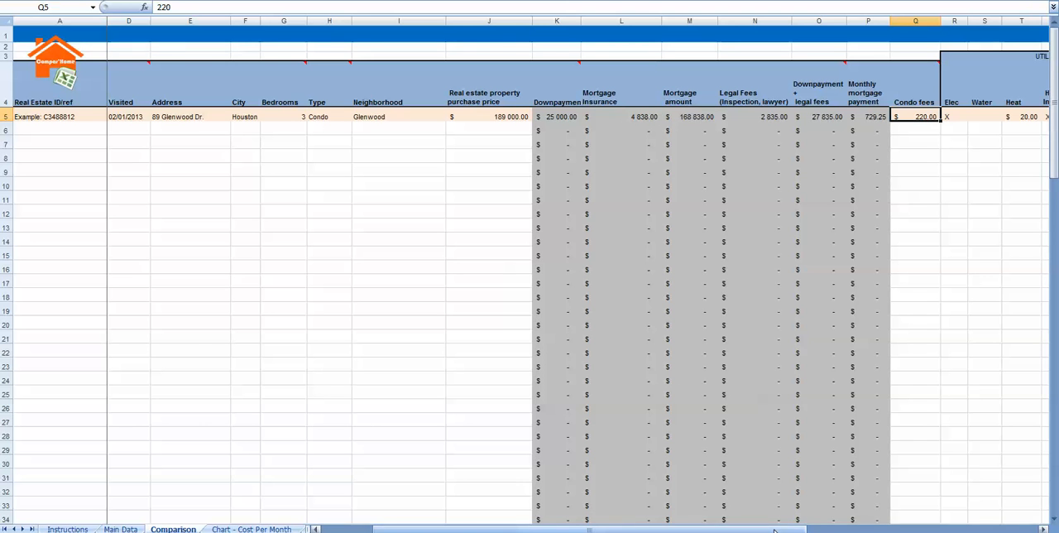
- Set the example property's Condo fees in cell Q5 to 0
drag(775, 531, 769, 530)
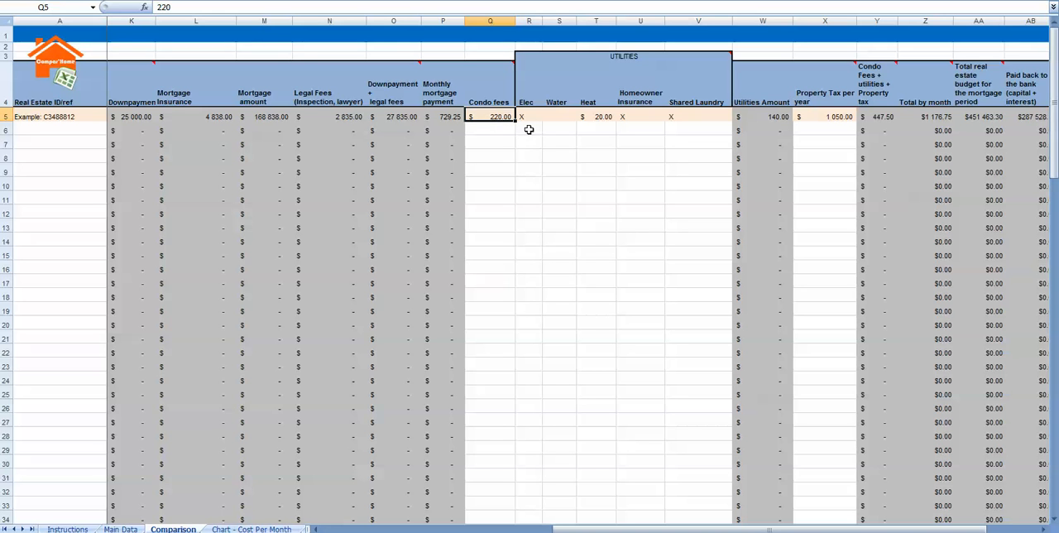
text(0)
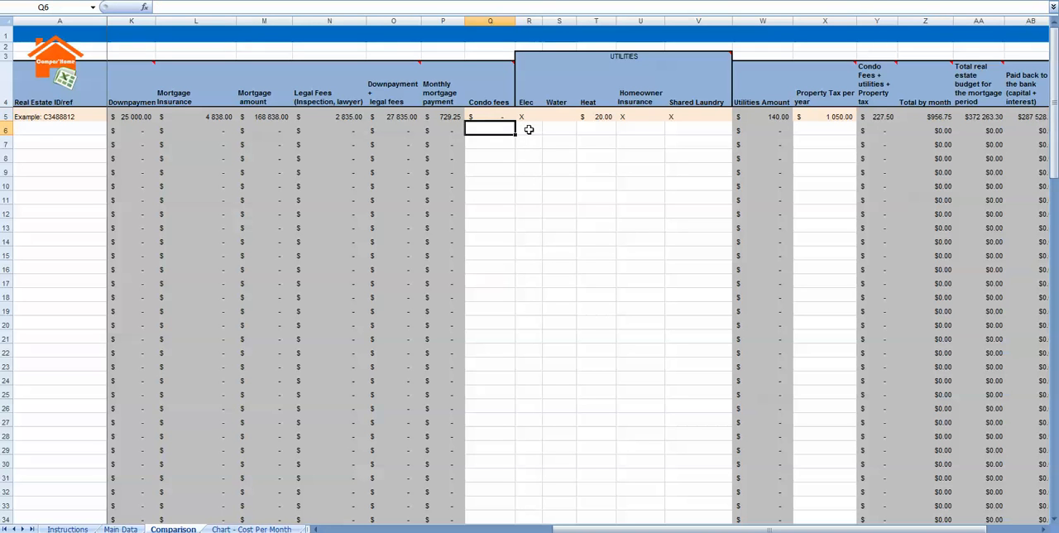
key(Tab)
- Examine how the Elec, Water and Heat utilities are filled in for the example property in row 5
key(Tab)
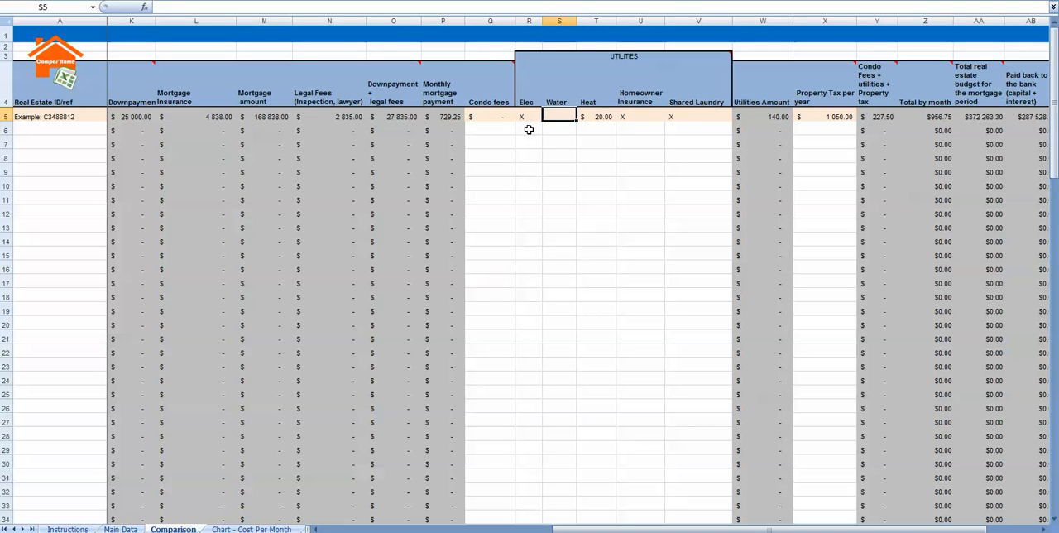
key(shift+Tab)
key(Tab)
key(Tab)
key(Tab)
key(Tab)
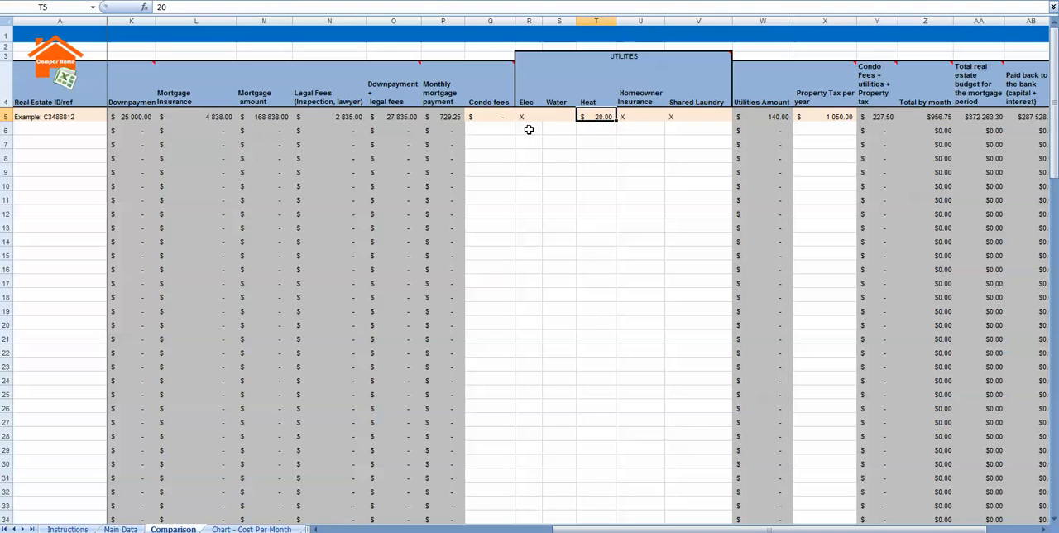
key(shift+Tab)
key(shift+Tab)
key(shift+Tab)
key(shift+Tab)
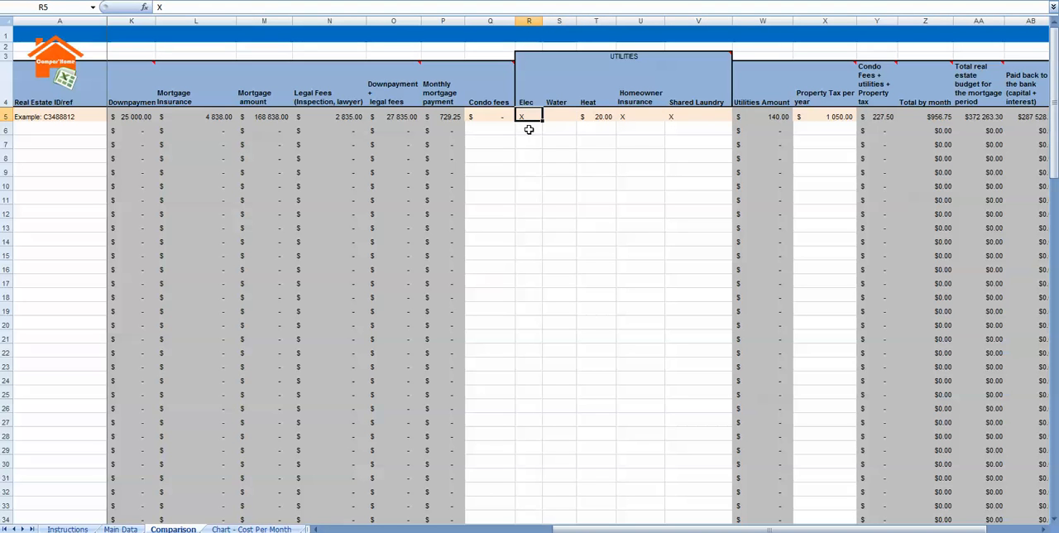
key(Tab)
key(Tab)
key(Tab)
key(Tab)
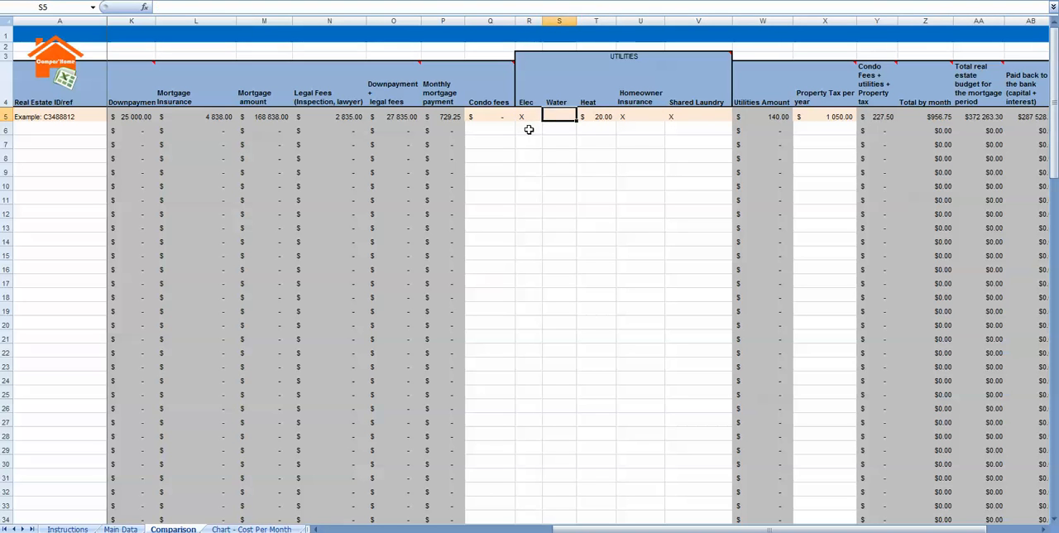
key(shift+Tab)
key(shift+Tab)
key(shift+Tab)
key(shift+Tab)
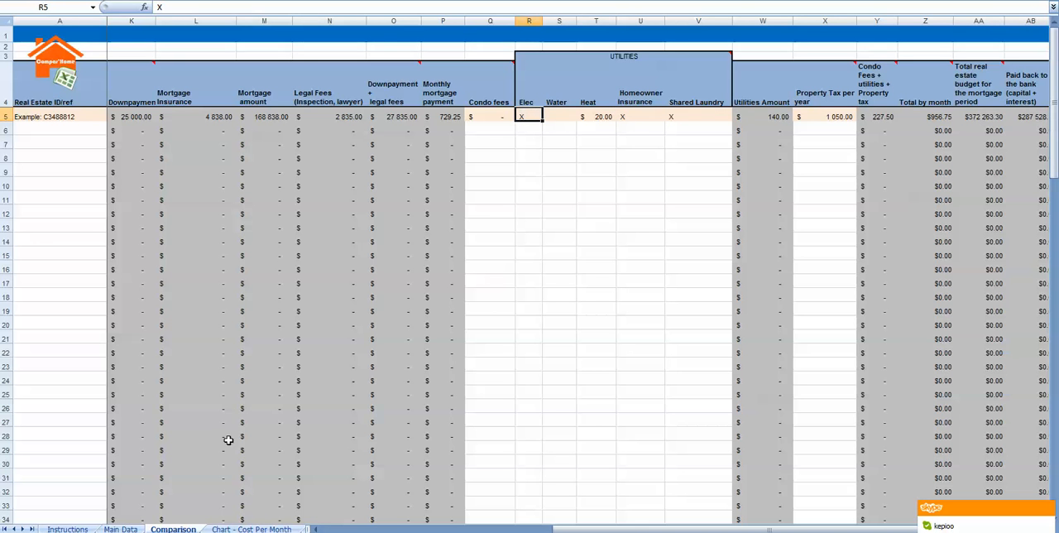
- Review the estimated general utilities in cells B18 to B22 of the Main Data sheet and return to the Comparison sheet
click(121, 529)
drag(386, 248, 385, 292)
click(173, 528)
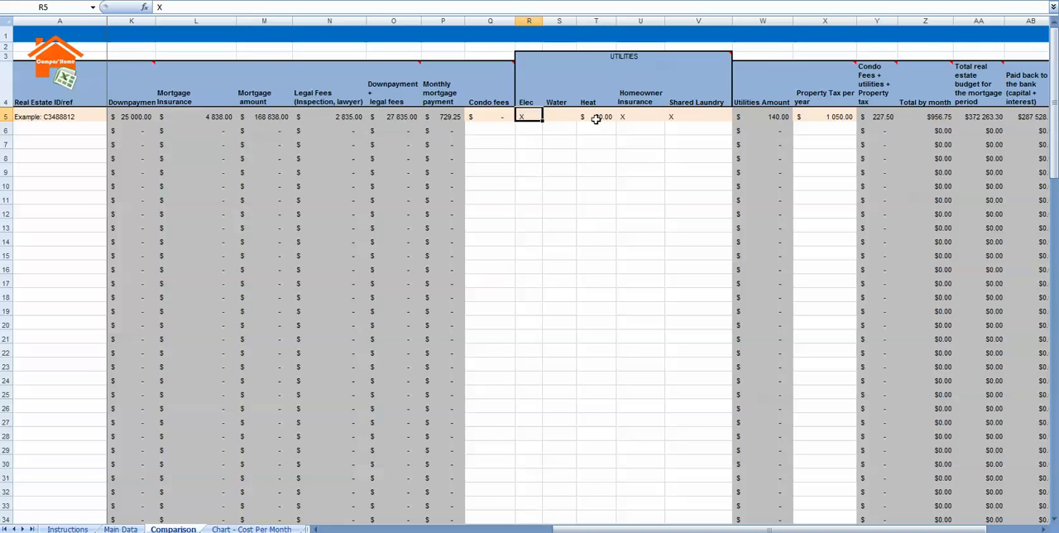
- Set the example property's Heat cost in cell T5 to 200
click(596, 119)
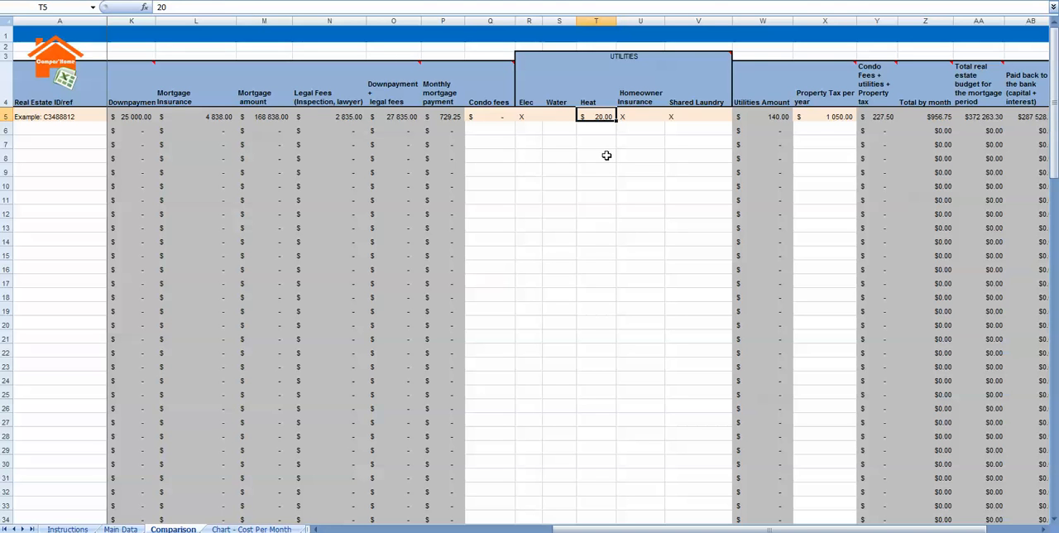
text(200)
key(Tab)
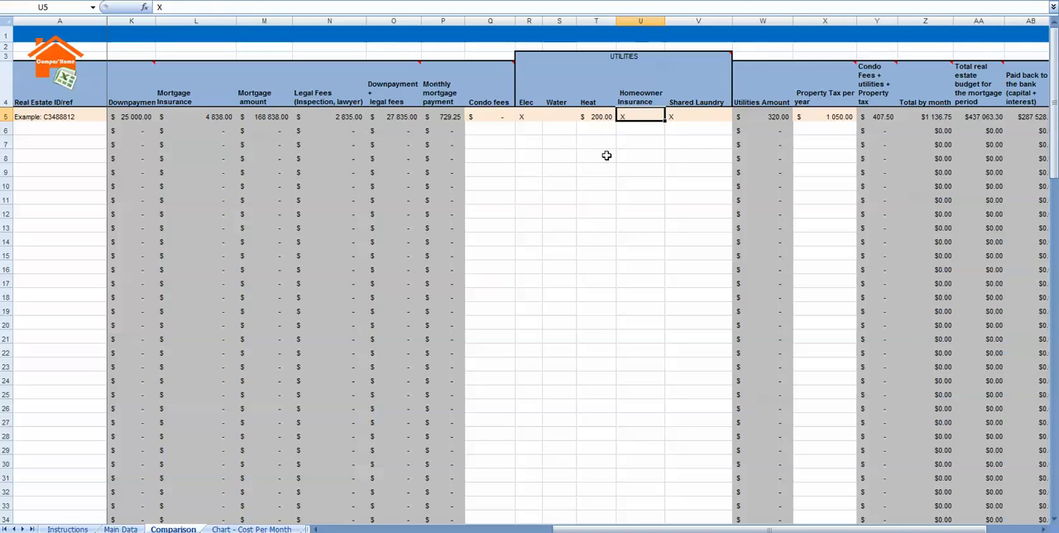
key(Left)
key(Right)
key(Right)
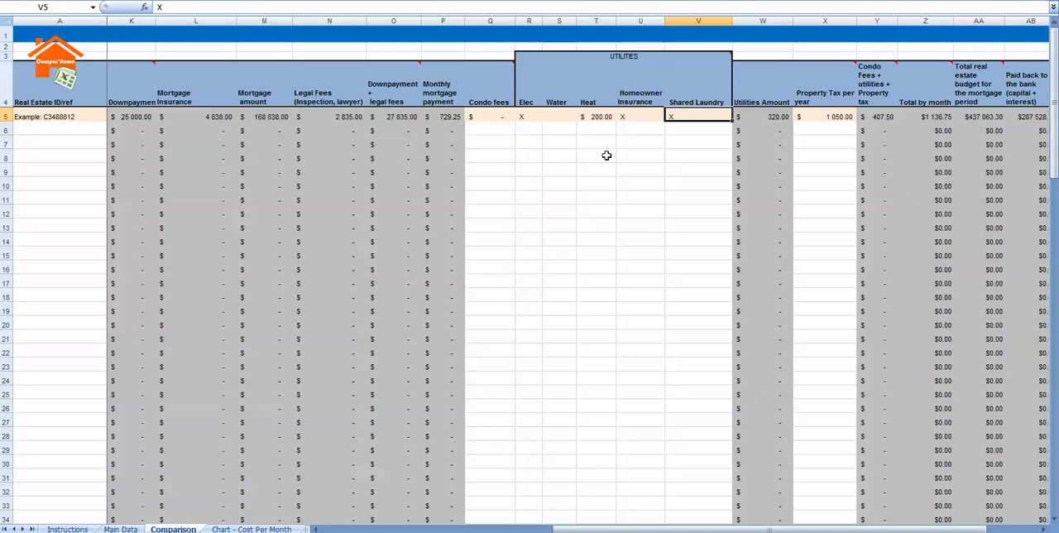
- Mark the example property's Heat utility in cell T5 with X to use the general estimate
key(Left)
key(Left)
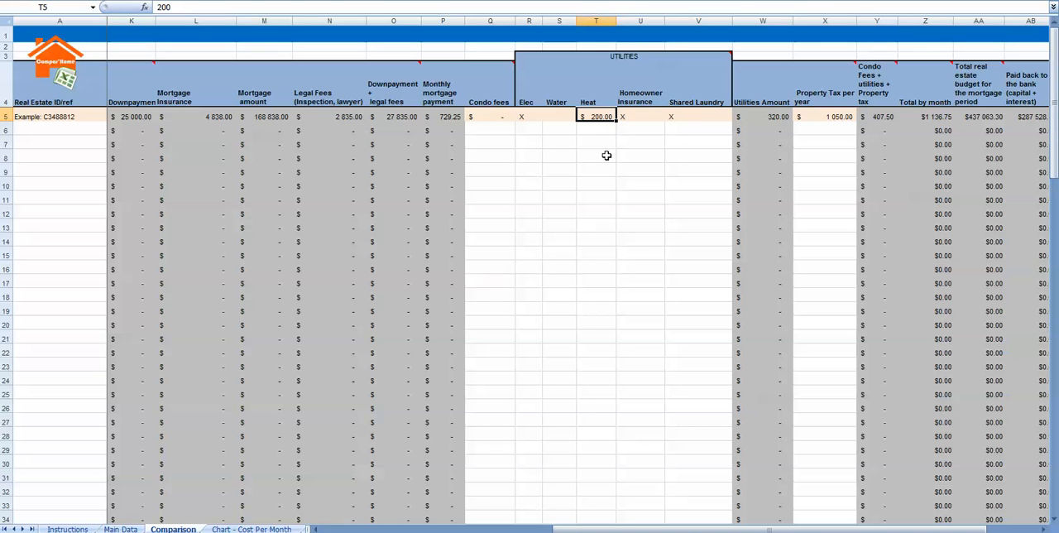
text(XC)
key(Return)
- Check the estimated monthly Heat amount in cell B20 of the Main Data sheet and return to the Comparison sheet
click(120, 528)
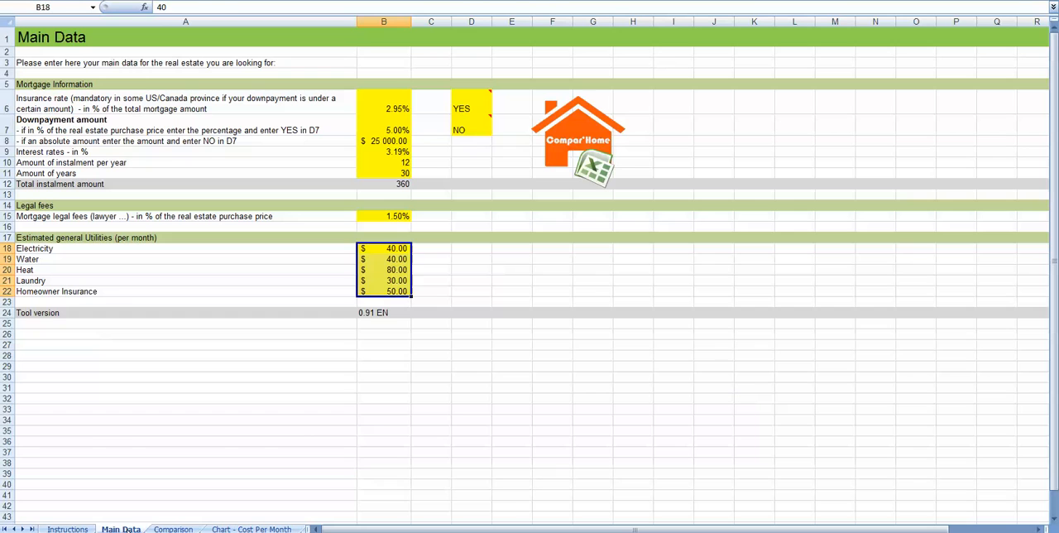
click(385, 270)
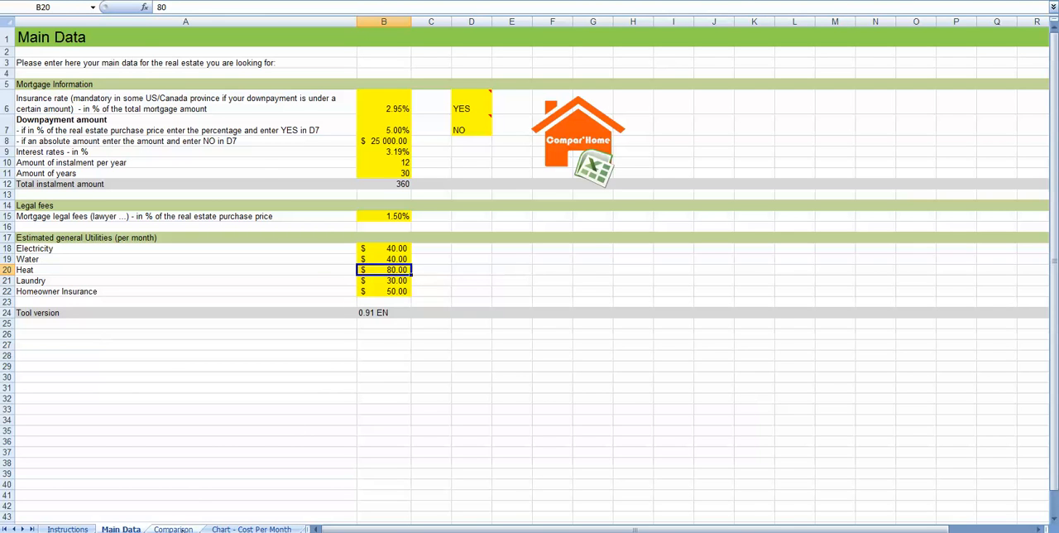
click(174, 530)
- Clear the X marks for Homeowner Insurance and Shared Laundry in the example property's cells U5 and V5
click(628, 129)
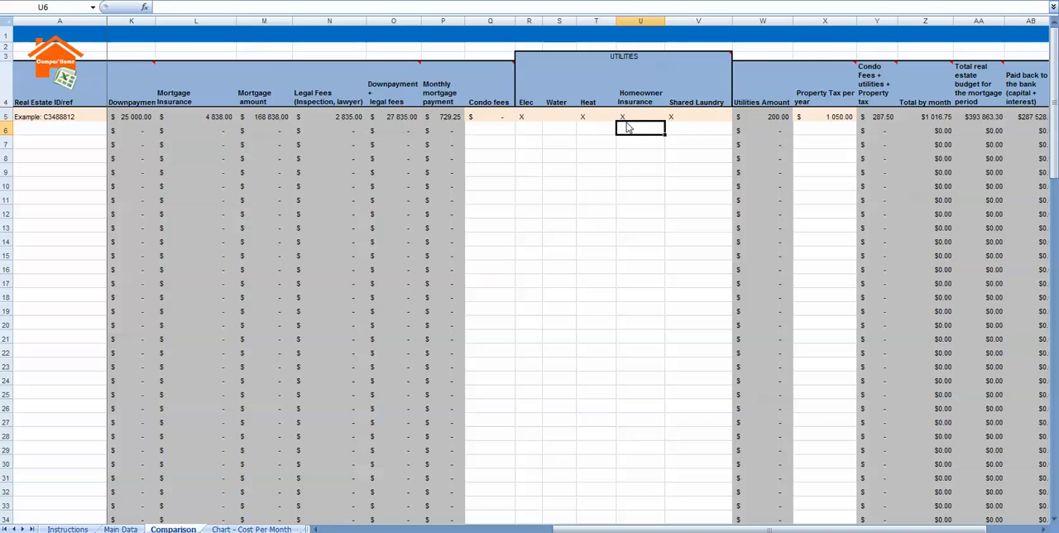
click(685, 113)
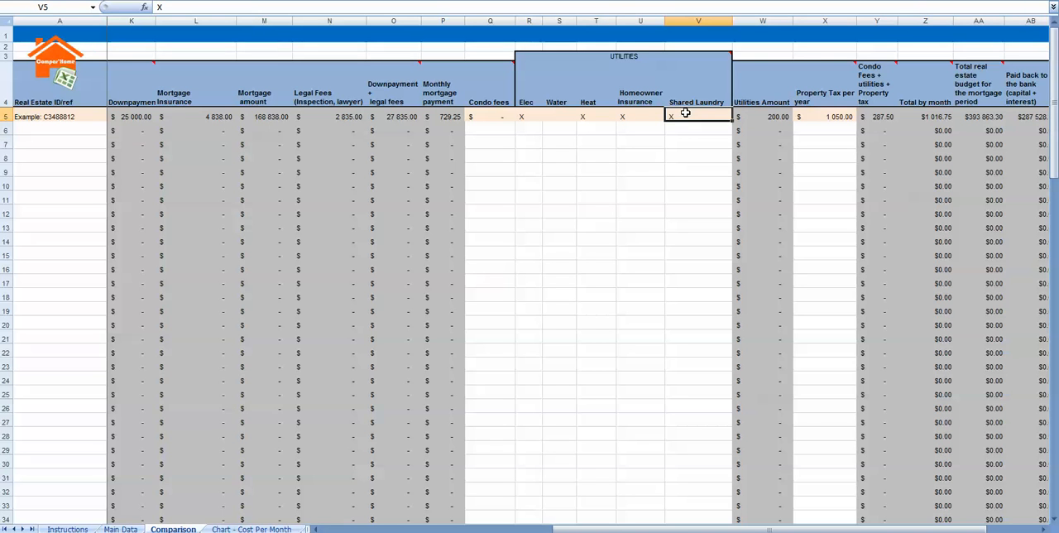
key(Left)
key(Delete)
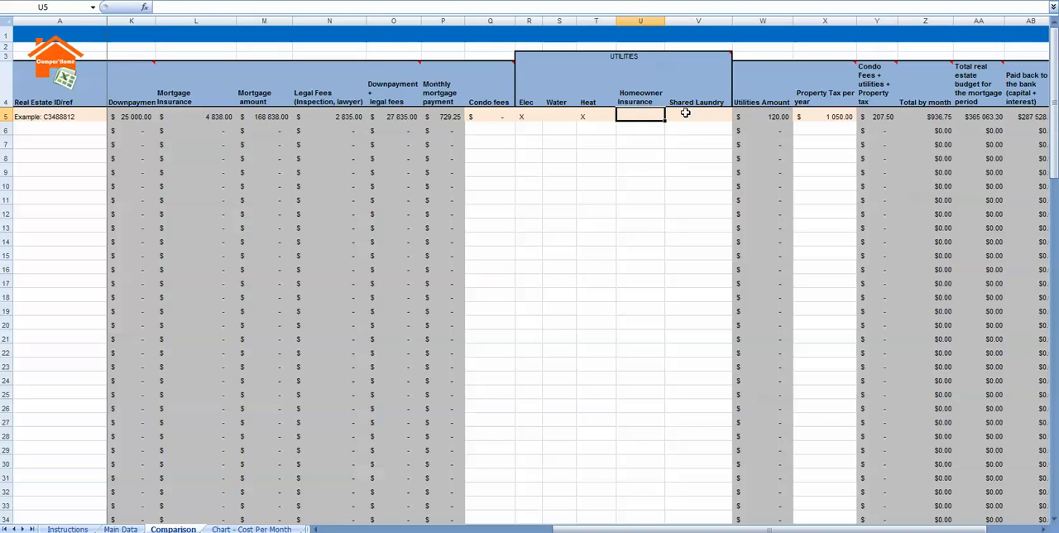
- Examine the example property's utility marks, yearly property tax and calculated cost columns up to the total money wasted over the mortgage period
key(Left)
key(Left)
key(Left)
key(Right)
key(Right)
key(Right)
click(825, 117)
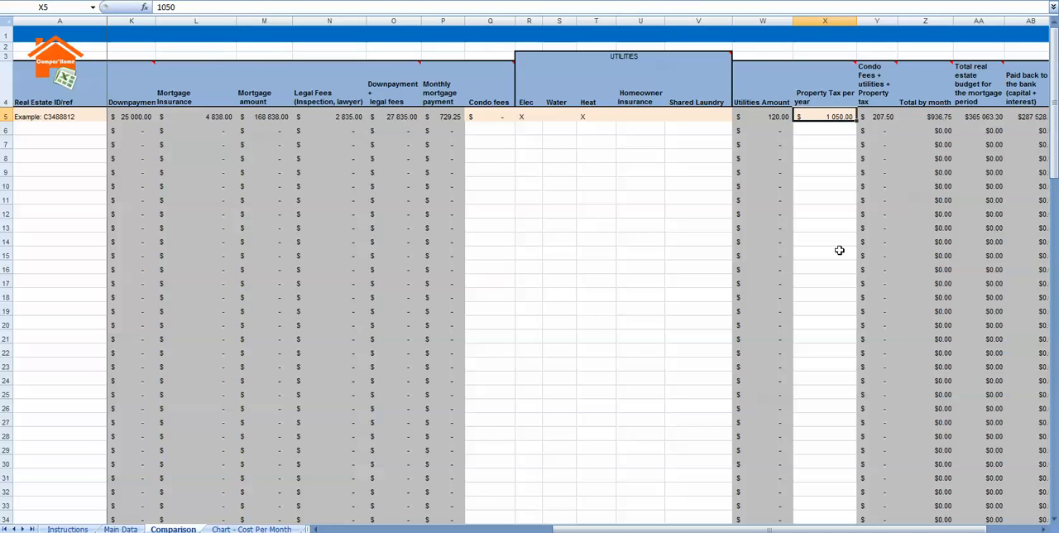
click(1044, 527)
click(1044, 528)
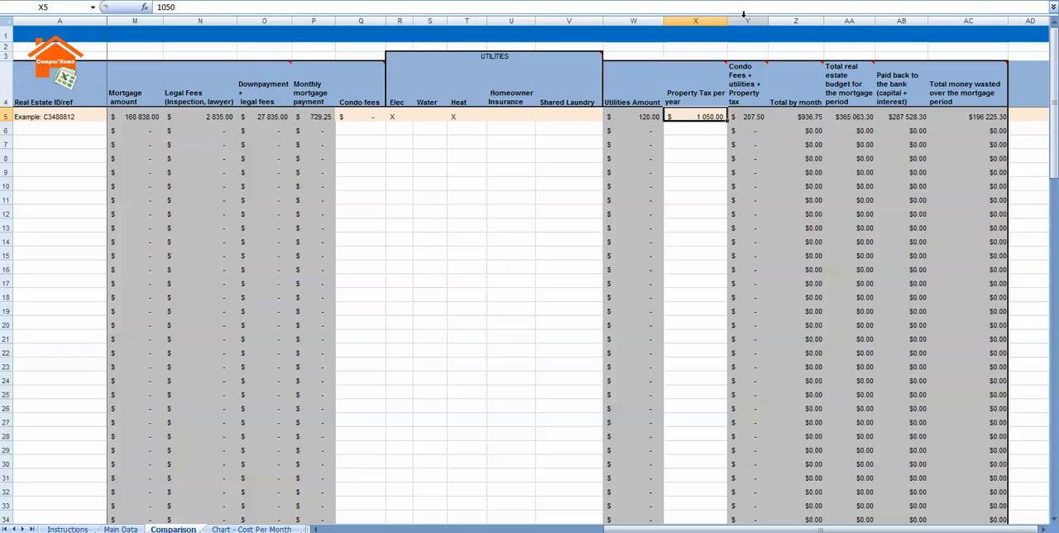
mouse_move(742, 105)
mouse_move(969, 67)
mouse_move(974, 101)
- View the cost per month chart for the properties and return to the Comparison sheet
click(251, 528)
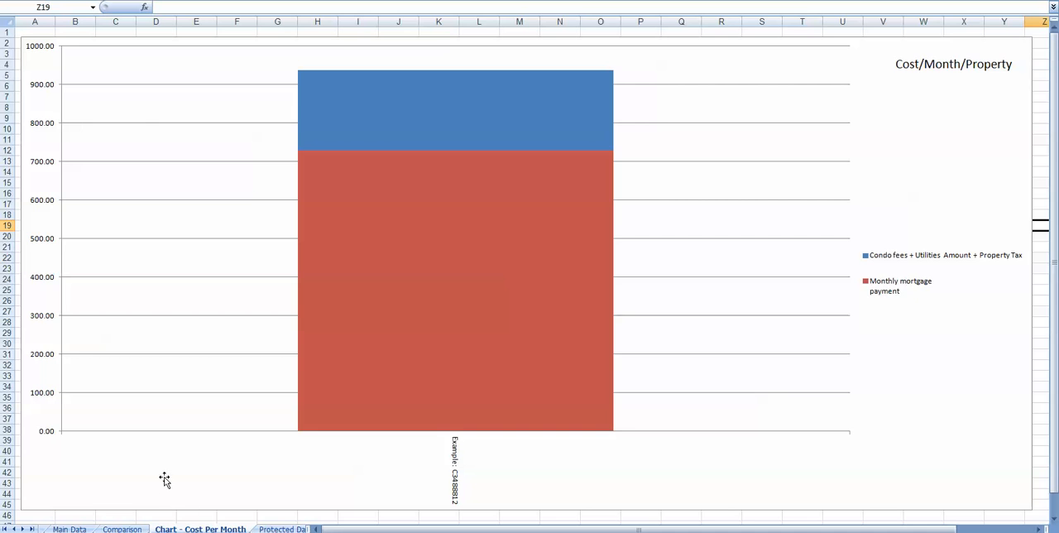
click(134, 529)
- Enter sample Real Estate IDs in column A: "adwa" in A6 and "awd" in A7, A8, A9 and A11
drag(622, 530, 326, 530)
click(52, 129)
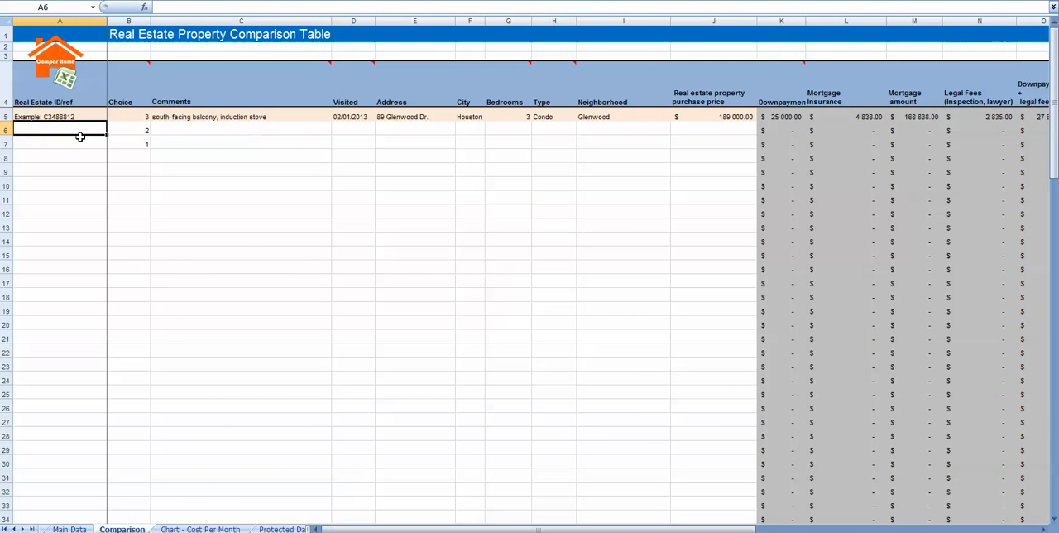
text(adwa)
key(Return)
text(awd)
key(Return)
text(awd)
key(Return)
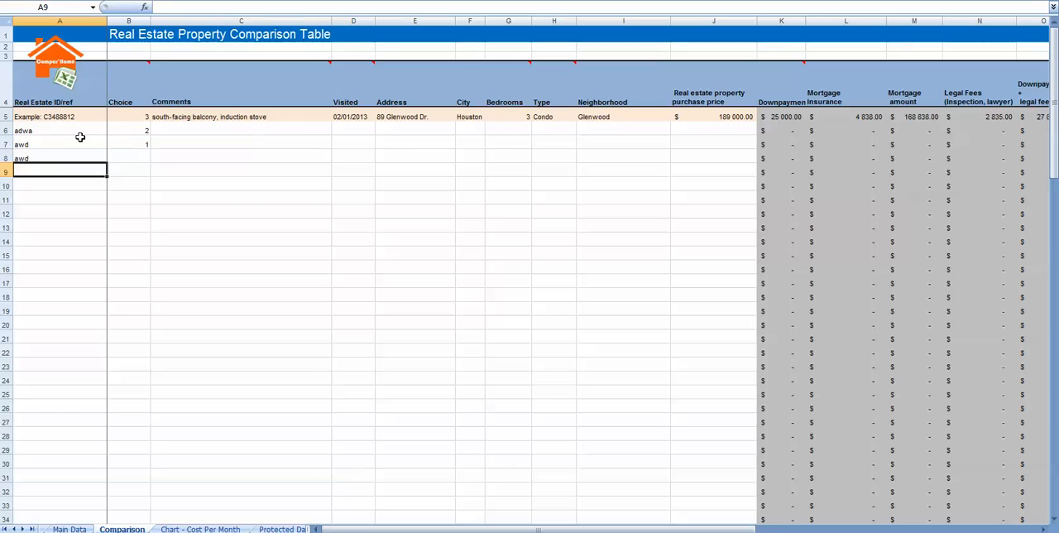
text(awd)
key(Return)
key(Down)
text(awd)
key(Up)
key(Up)
key(Up)
key(Up)
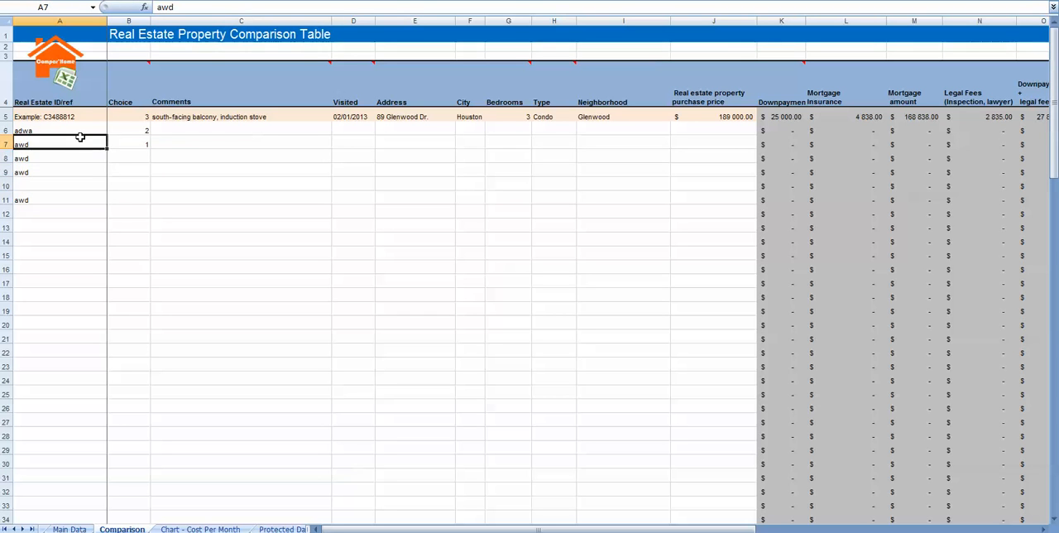
- Set the Real Estate IDs to "gt" in A7, "rs" in A8, "seff" in A9 and "sefes" in A10
text(qt)
key(Return)
text(rs)
key(Return)
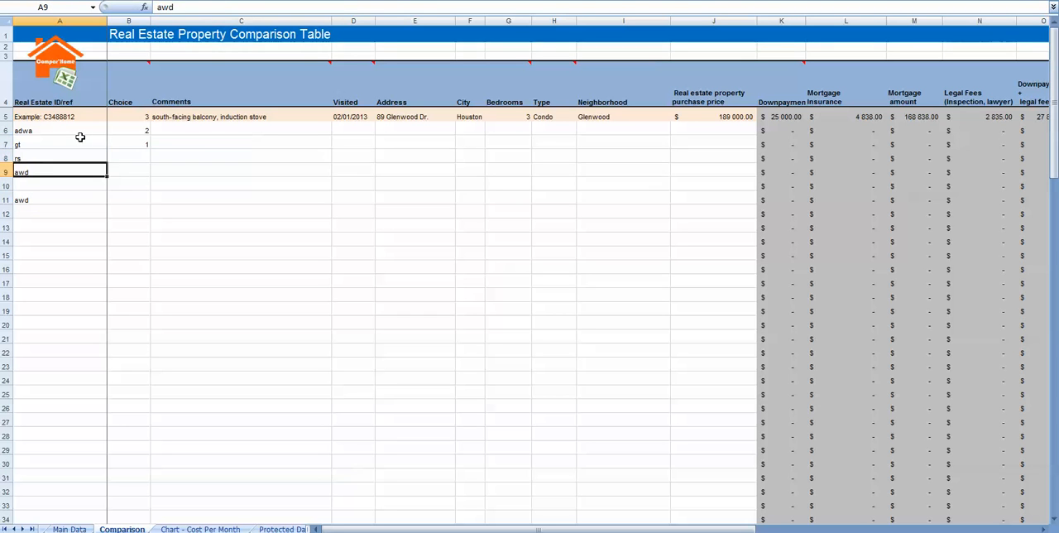
text(seff)
key(Return)
text(sefes)
key(Tab)
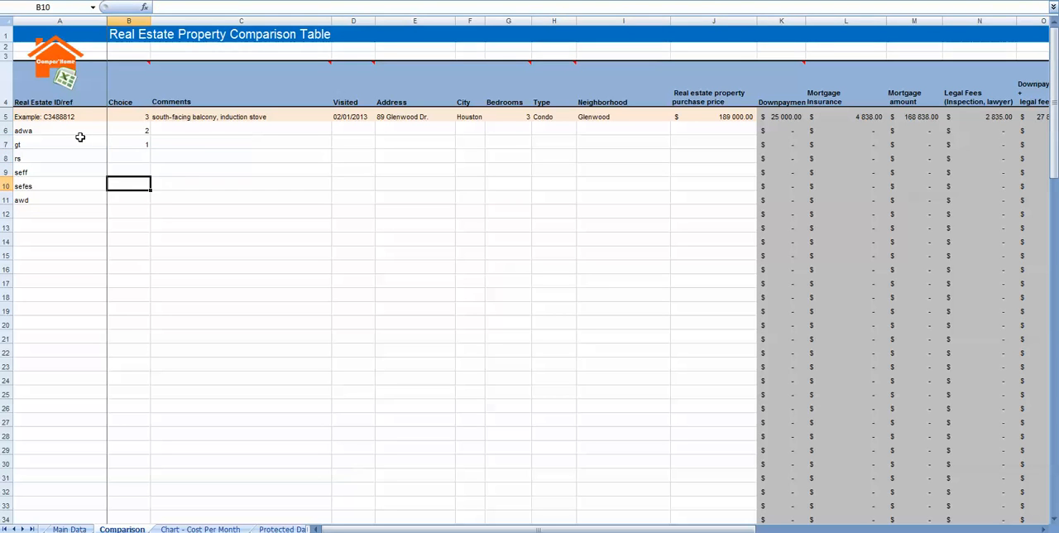
- Enter purchase prices of 582000 in J6 for property adwa and 450000 in J7 for property gt
key(Up)
key(Up)
key(Right)
key(Right)
key(Right)
key(Right)
key(Right)
key(Right)
key(Right)
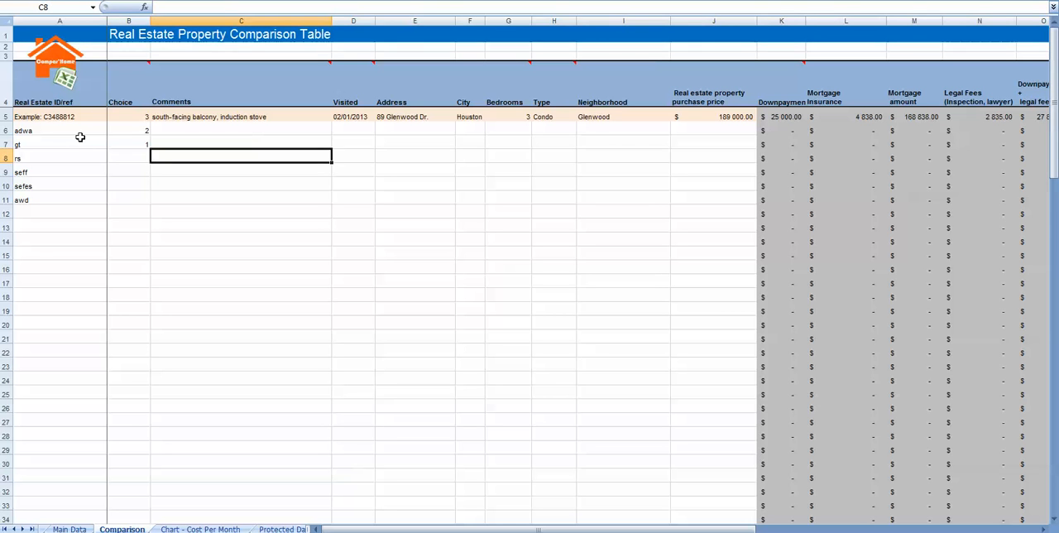
key(Up)
key(Up)
key(Up)
key(Tab)
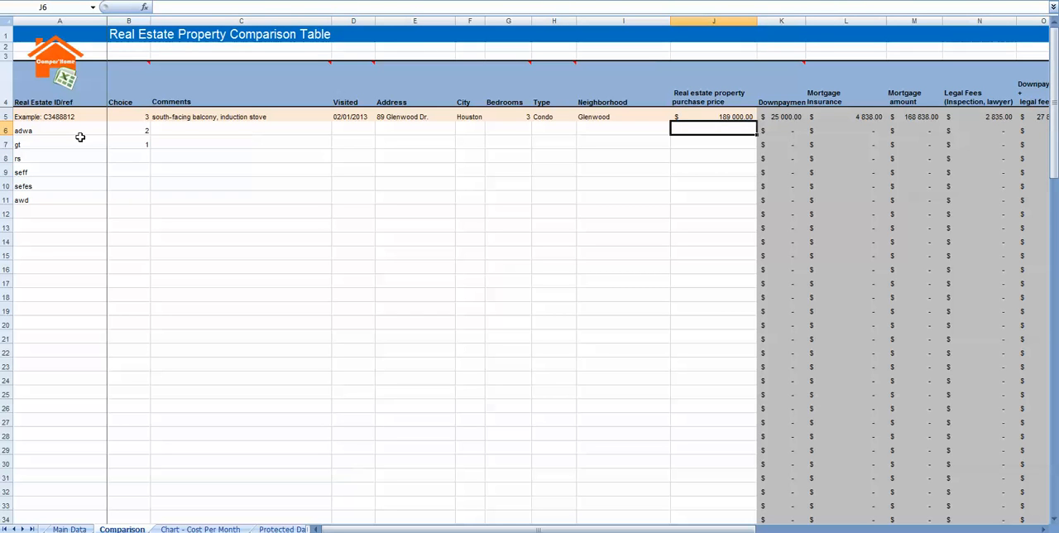
text(582 000)
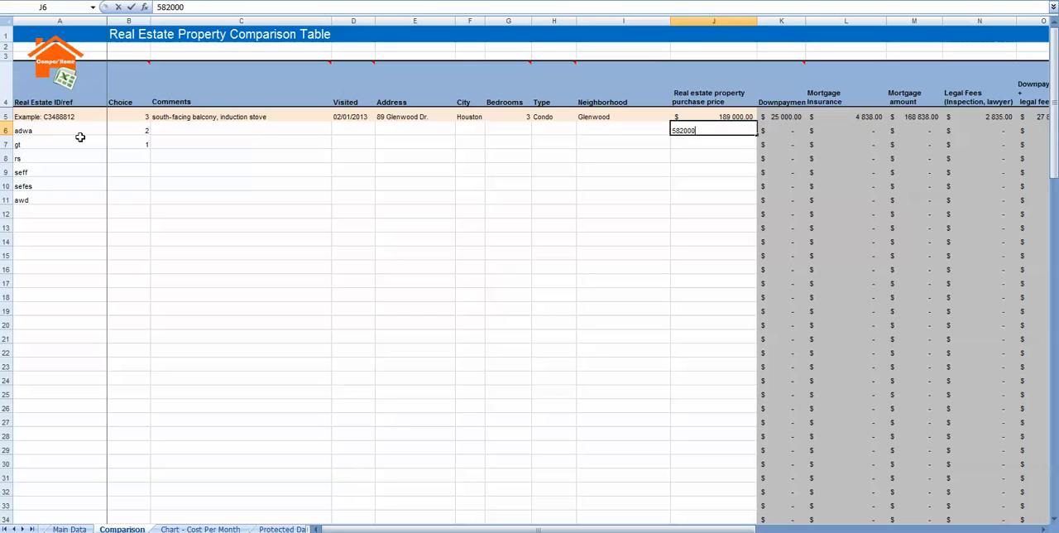
key(Return)
text(450 000)
key(Return)
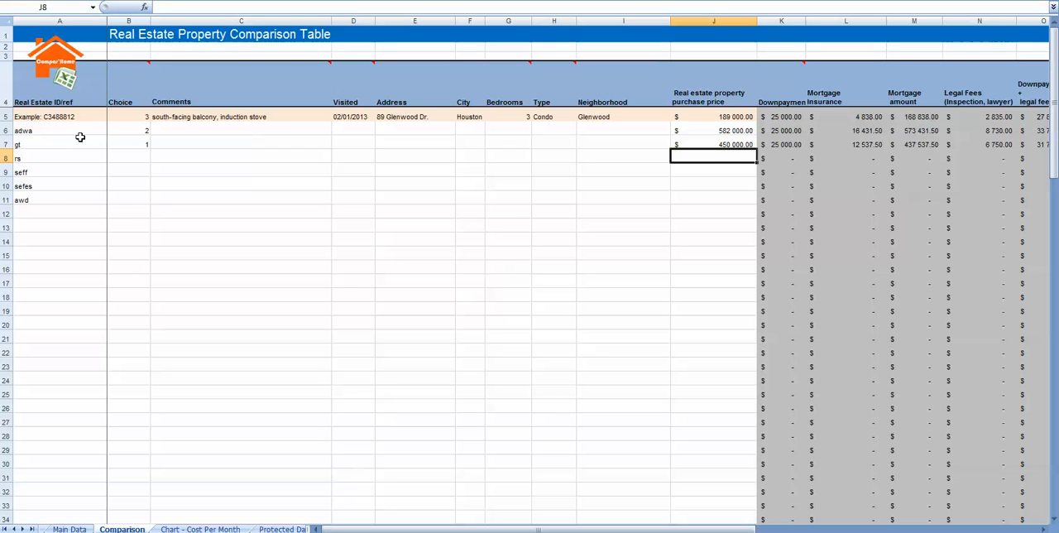
- Enter purchase prices of 311000 in J8, 544000 in J9 and 120000 in J10 for properties rs, seff and sefes
text(311000)
key(Return)
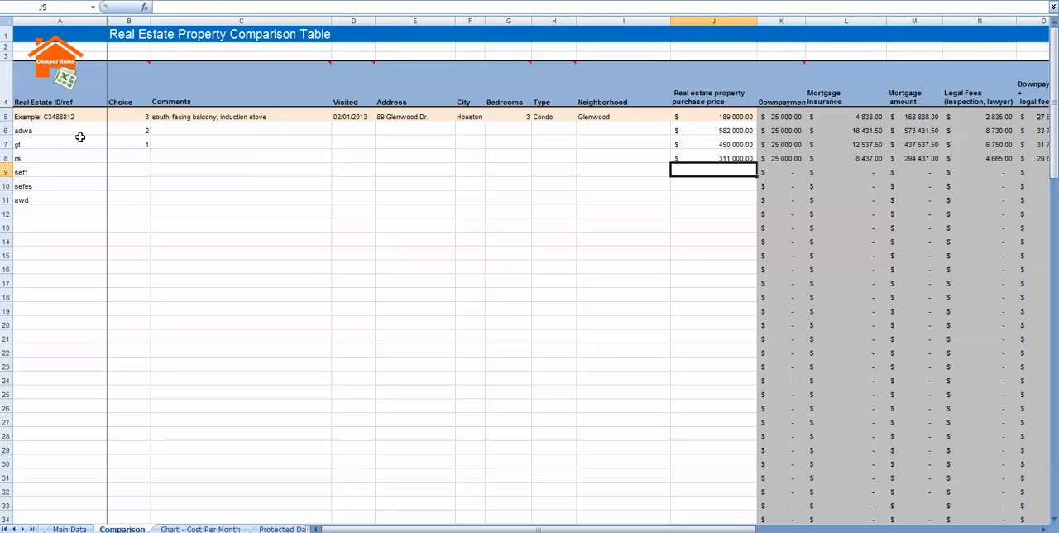
text(544000)
key(Return)
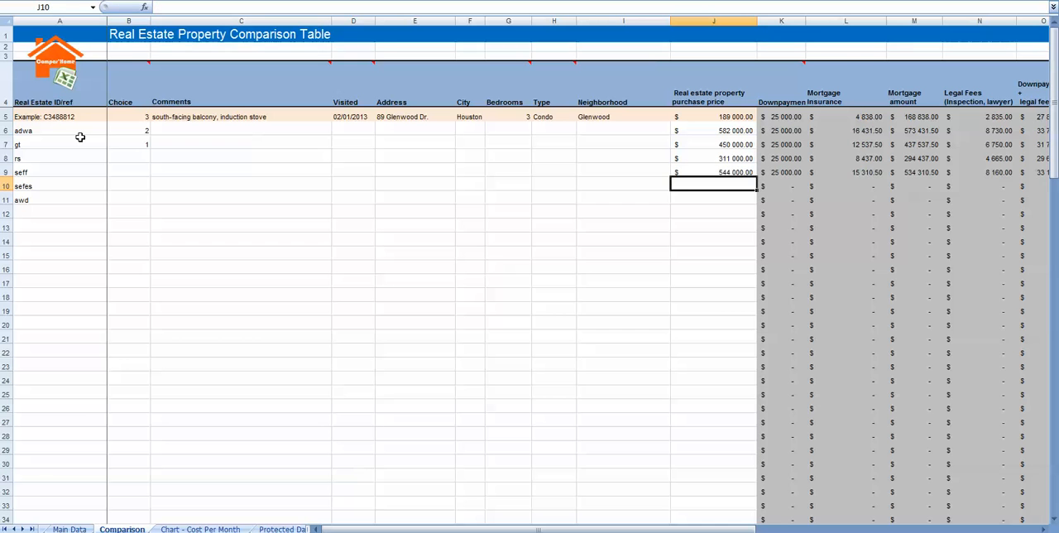
text(120000)
- Mark Elec with an X in R6 for property adwa and Water with an X in S7 for property gt
key(Right)
key(Right)
key(Right)
key(Right)
key(Right)
key(Right)
key(Right)
key(Right)
key(Right)
key(Right)
key(Right)
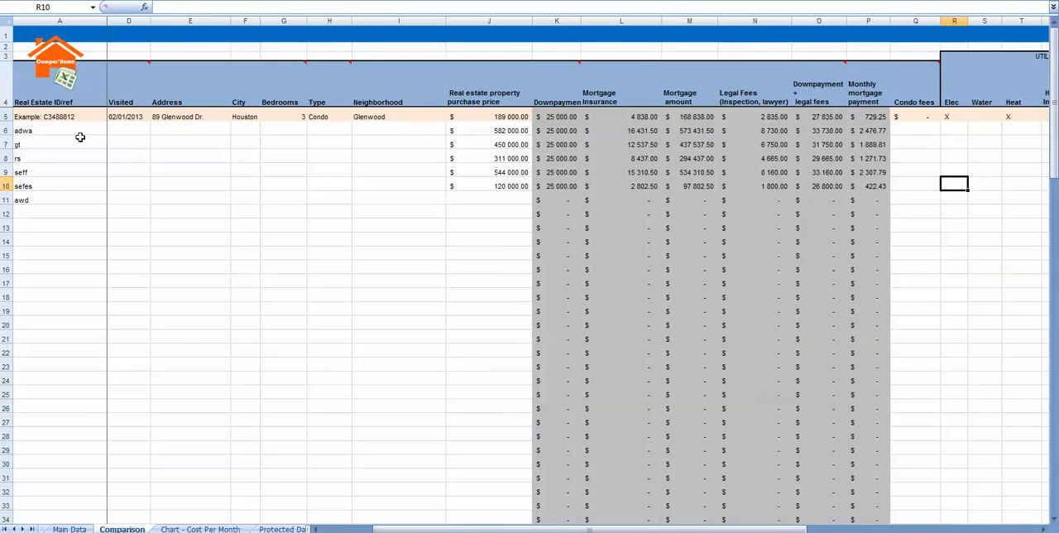
key(Left)
key(Left)
key(Up)
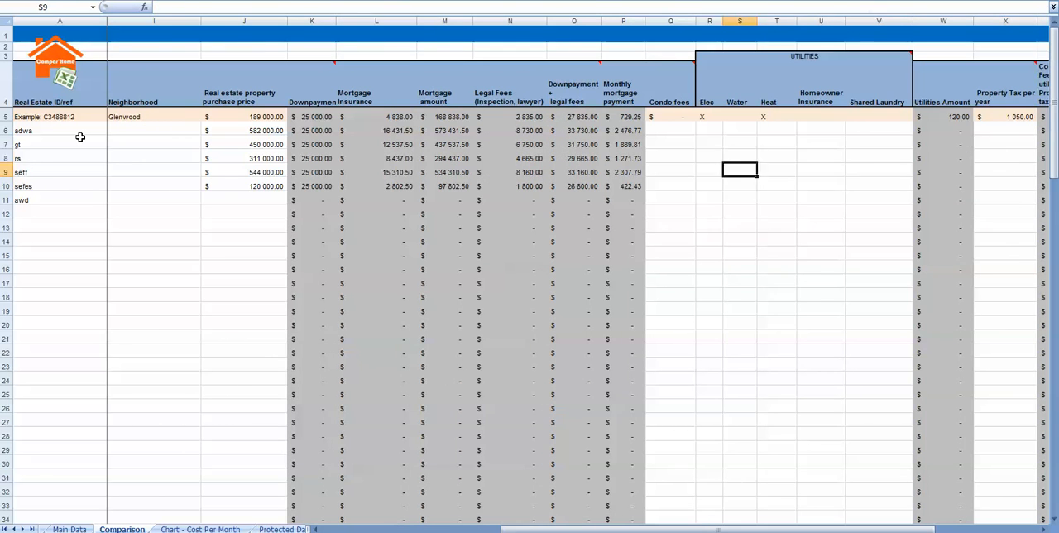
key(Left)
key(Up)
key(Up)
key(Up)
text(X)
key(Right)
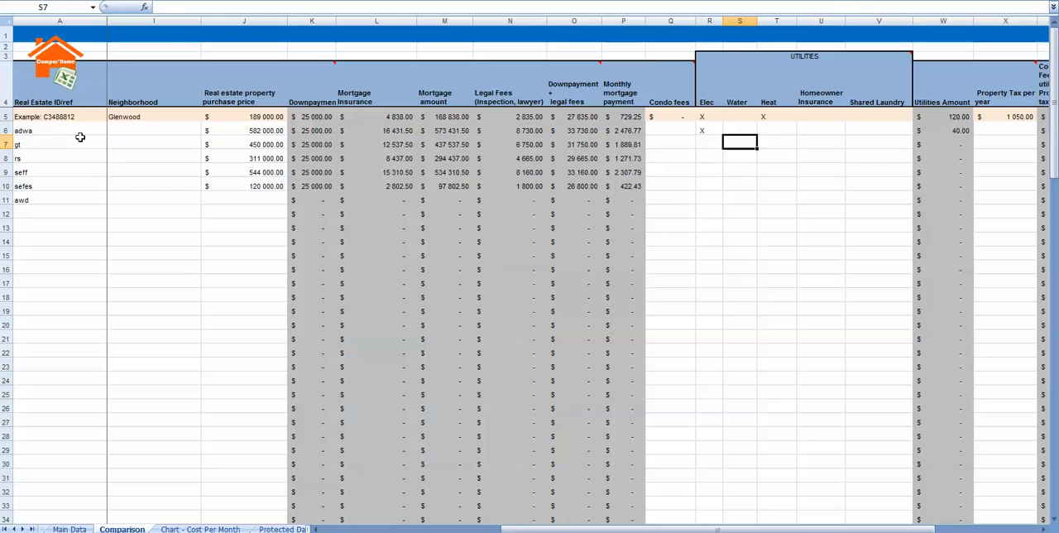
key(Down)
text(X)
- Put an X in the Condo fees cell Q8 for property rs and in the Heat cell T9 for property seff
key(Down)
key(Left)
key(Left)
text(X)
key(Right)
key(Down)
key(Right)
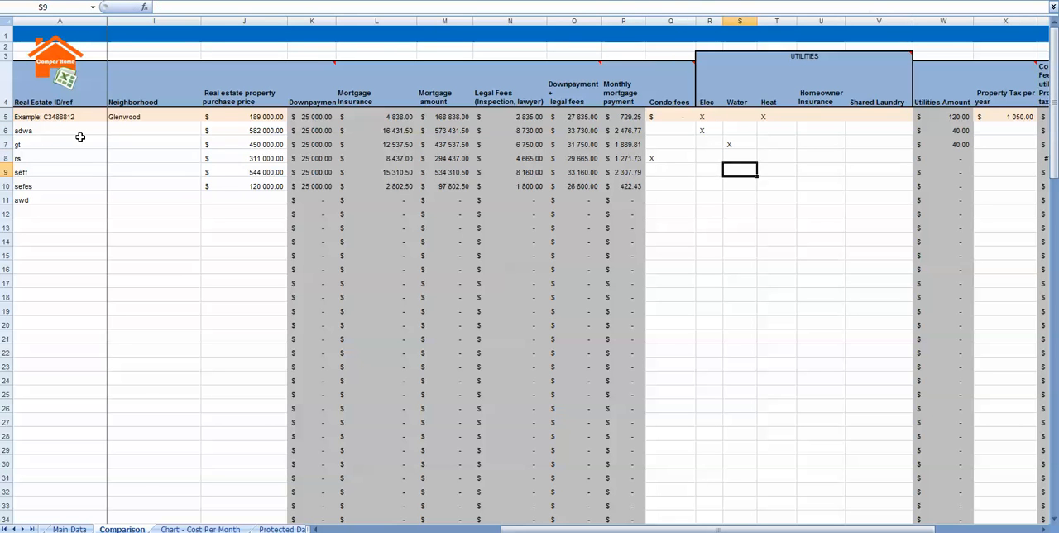
key(Right)
text(X)
key(Down)
- Enter 450 as the Homeowner Insurance of property sefes in U10 and correct it to 45
key(Right)
text(450)
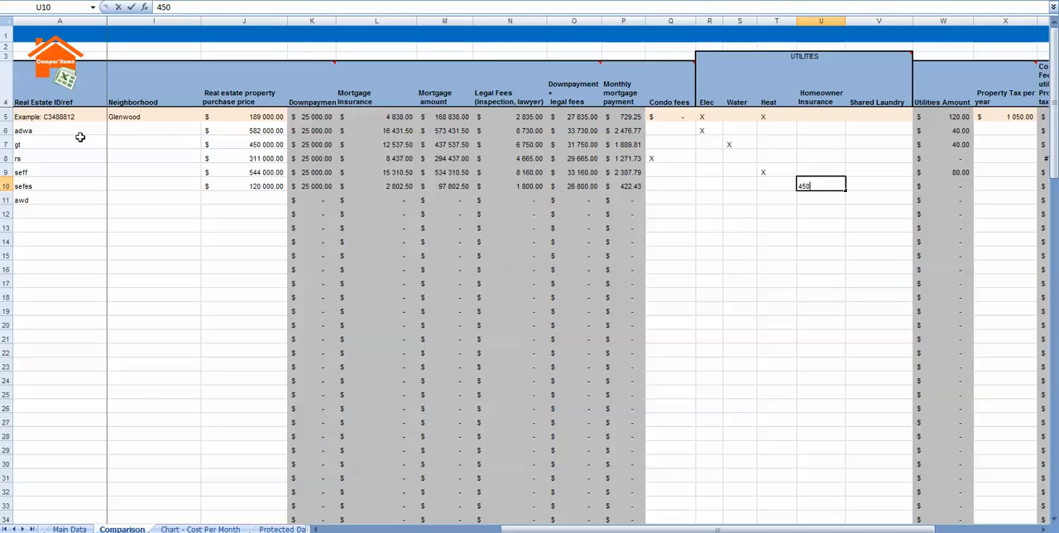
key(Return)
key(Up)
key(Left)
key(Right)
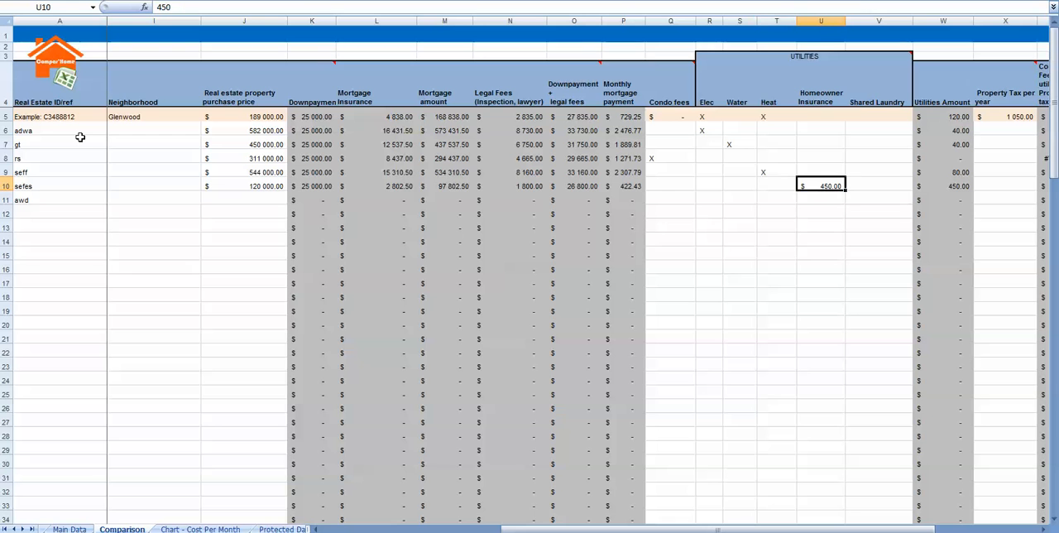
key(F2)
key(BackSpace)
key(Tab)
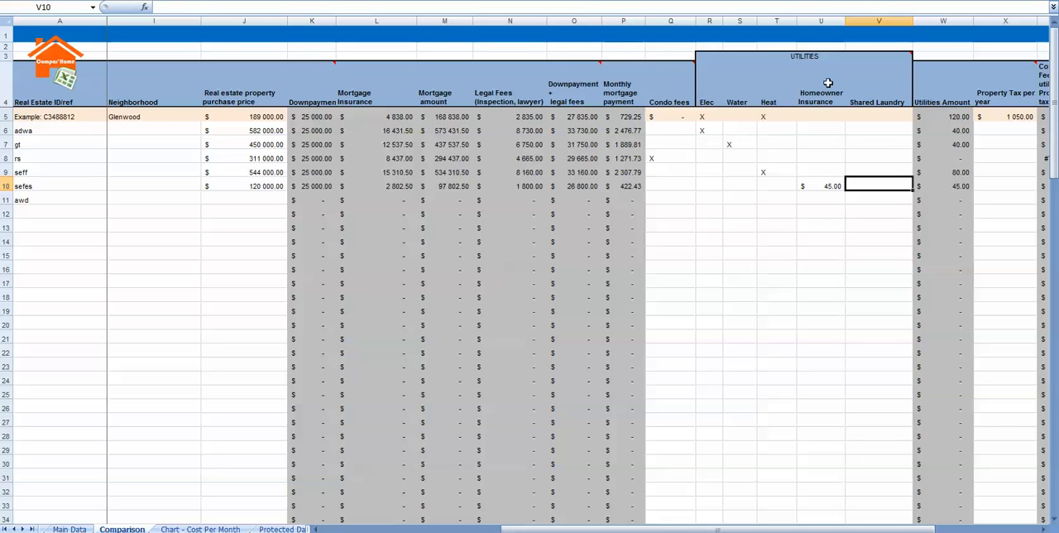
- Enter 50 as the Shared Laundry cost of property seff in V9
key(Up)
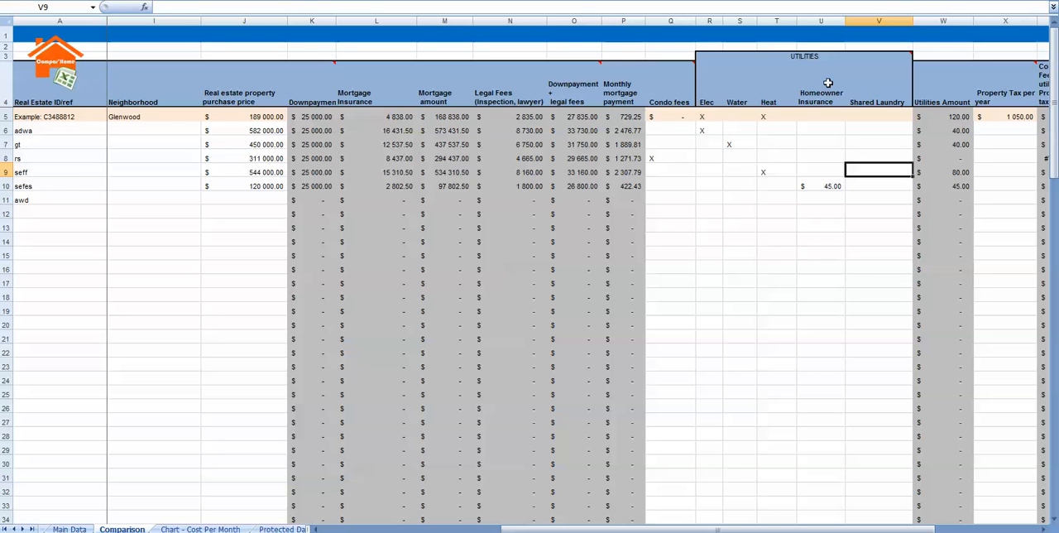
text(50)
key(Tab)
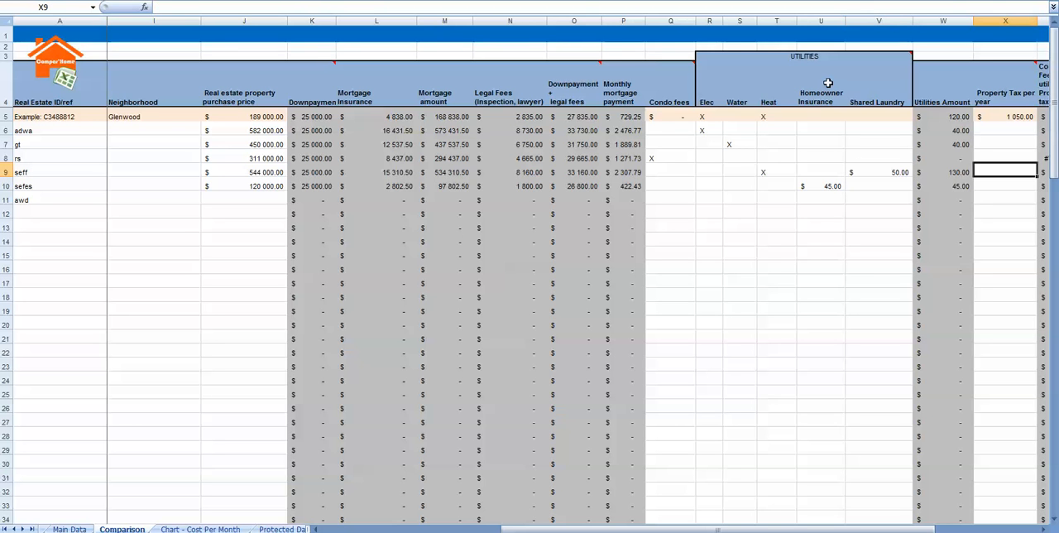
- Enter a yearly property tax of 1000 for each of the five sample properties in X6 to X10
key(Up)
key(Up)
key(Up)
text(1 00)
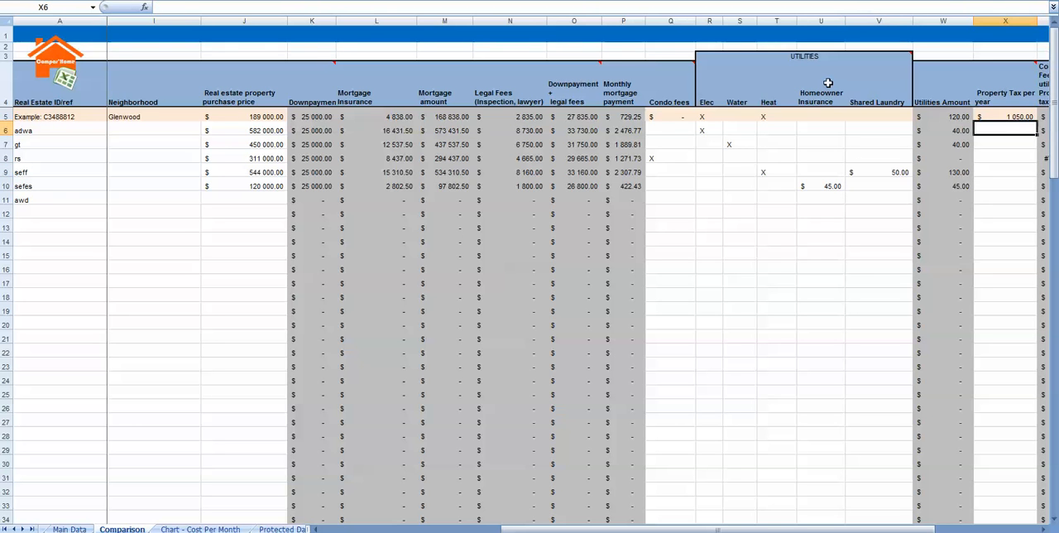
text(00)
key(Return)
text(1000)
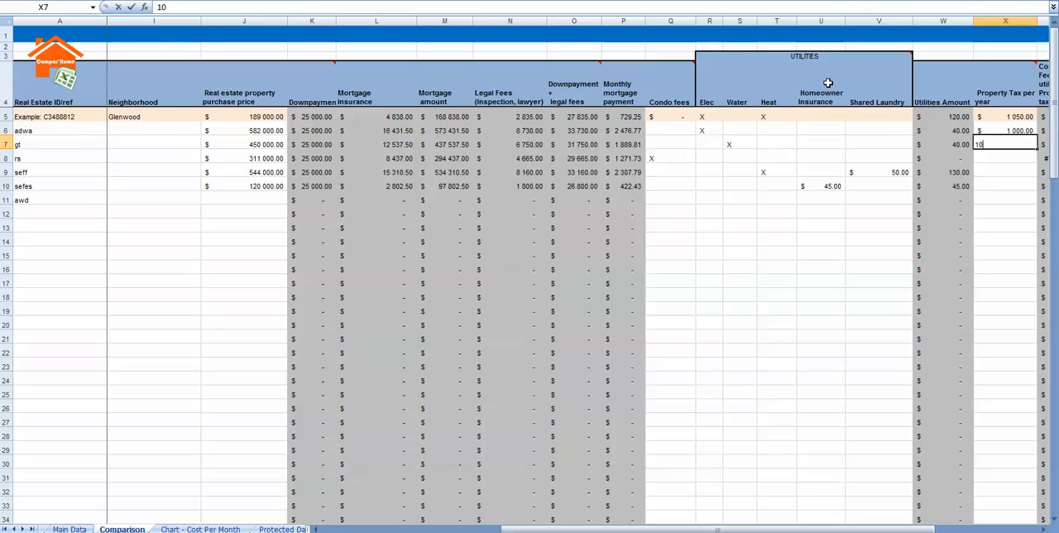
key(Return)
text(1000)
key(Return)
text(1000)
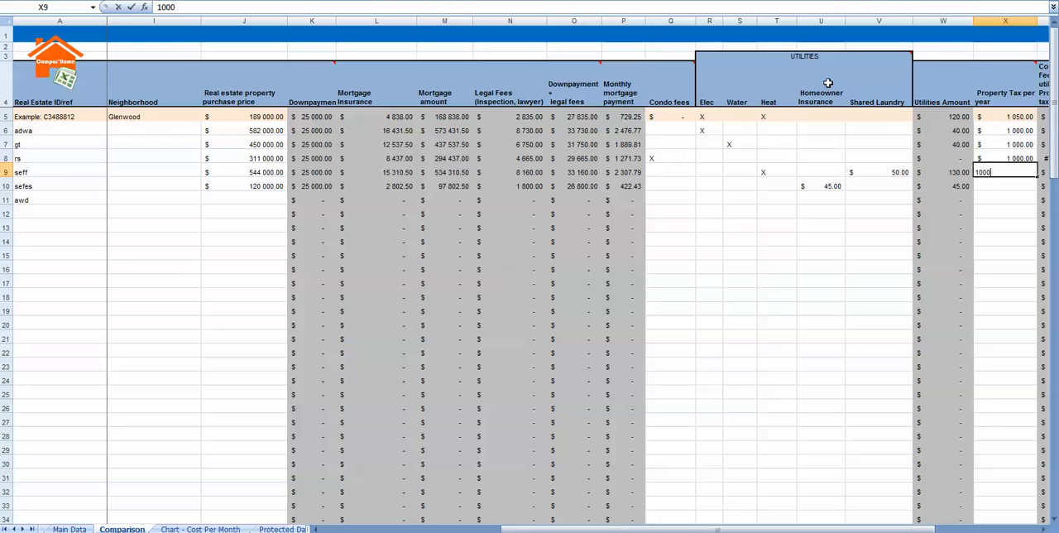
key(Return)
text(10)
key(Right)
key(Right)
key(Right)
key(Right)
key(Right)
key(Left)
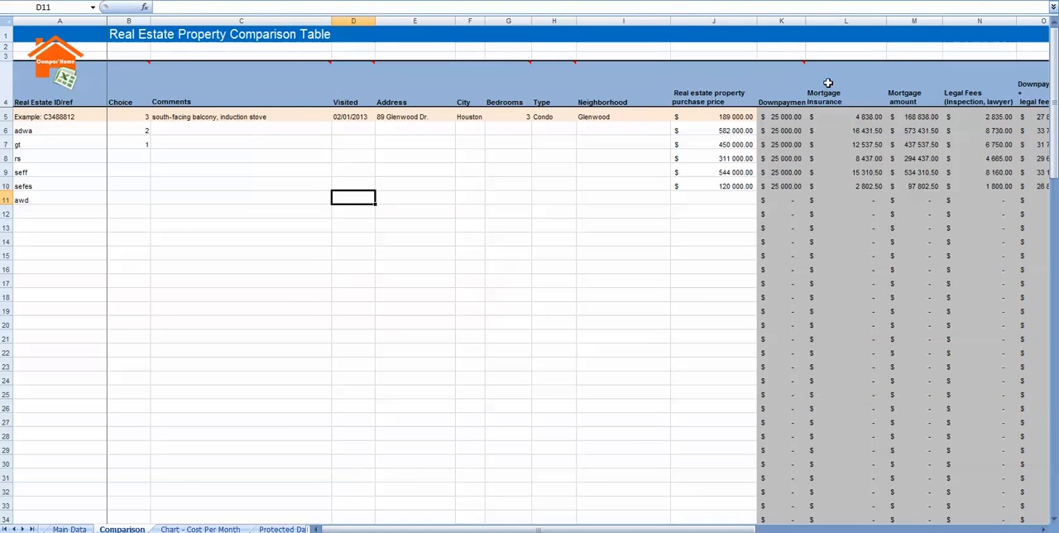
key(Right)
key(Up)
key(Right)
key(Right)
key(Right)
key(Right)
key(Right)
key(Right)
key(Right)
key(Right)
key(Left)
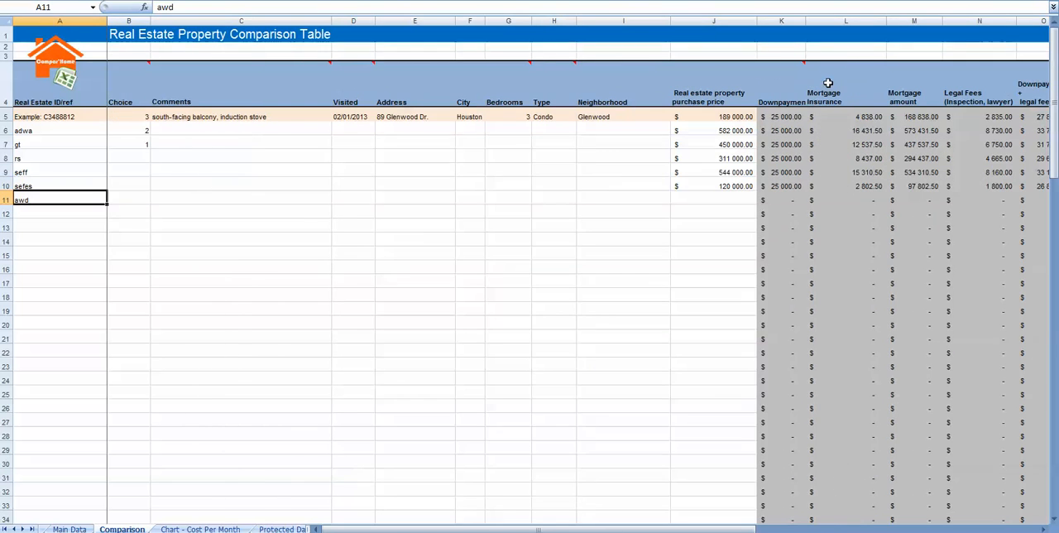
- Examine the monthly cost chart for all properties, look at the Protected Data sheet and return to the Comparison sheet
click(200, 529)
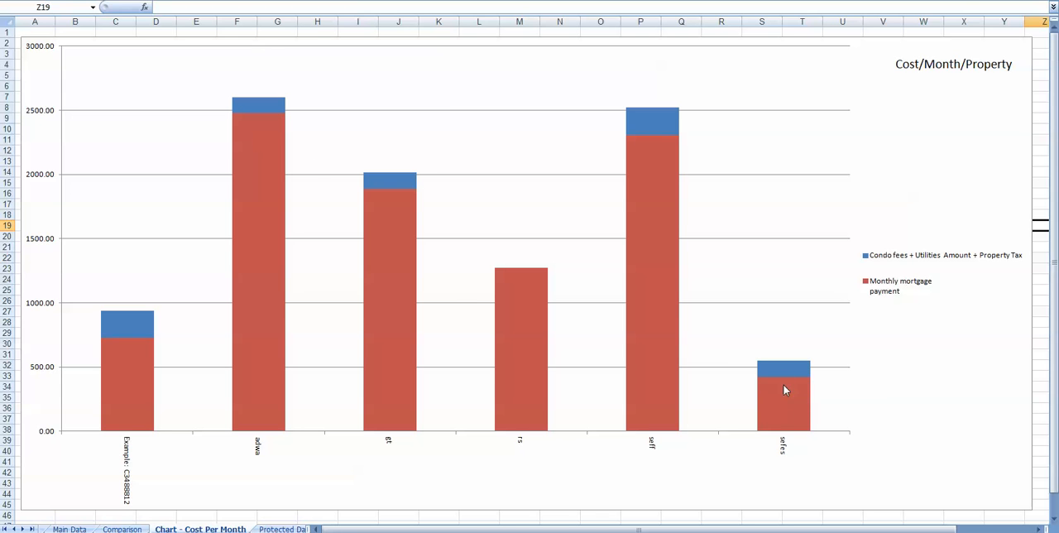
click(290, 528)
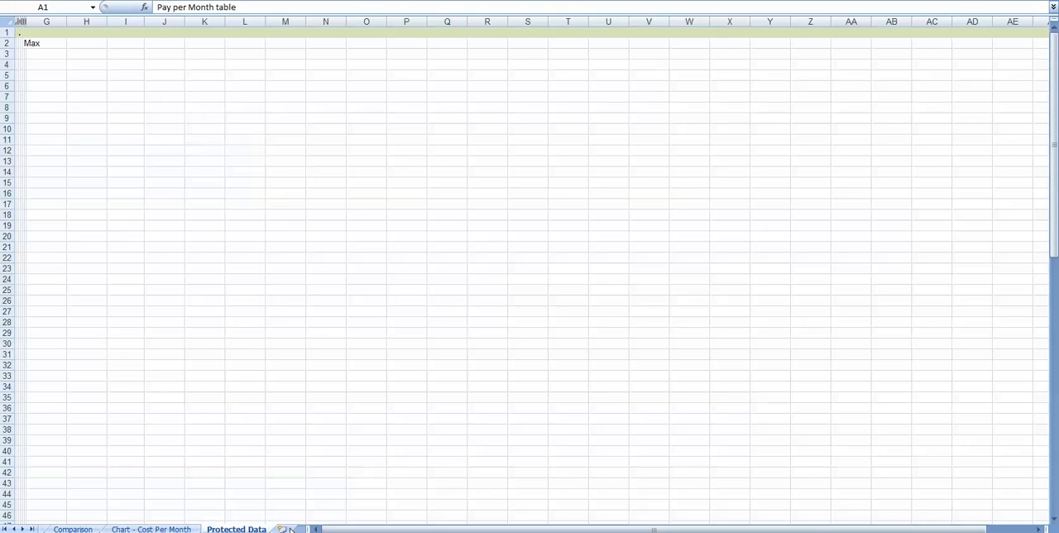
key(ctrl+Page_Up)
key(ctrl+Page_Up)
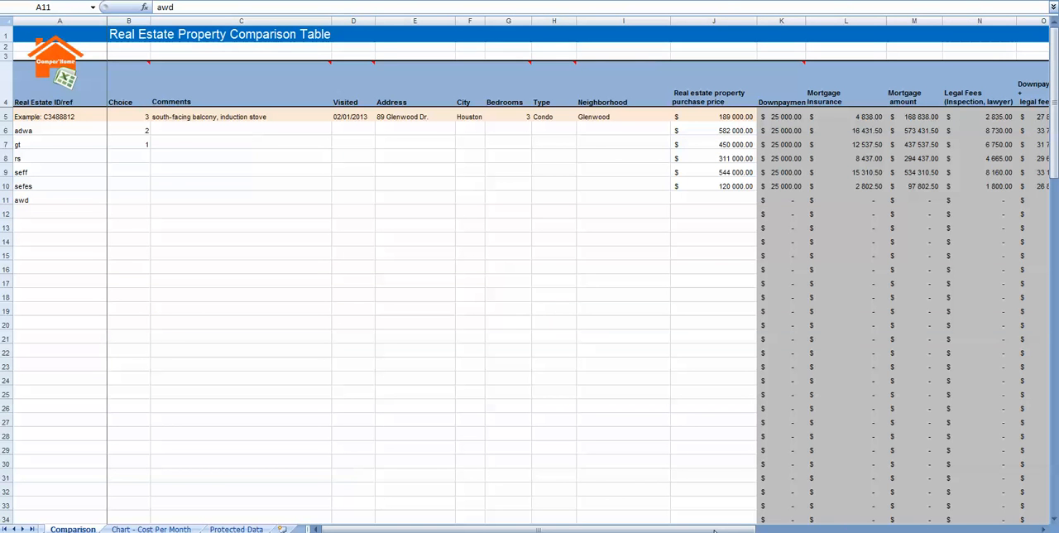
- Replace the X in the Condo fees cell Q8 of property rs with 450
click(1044, 530)
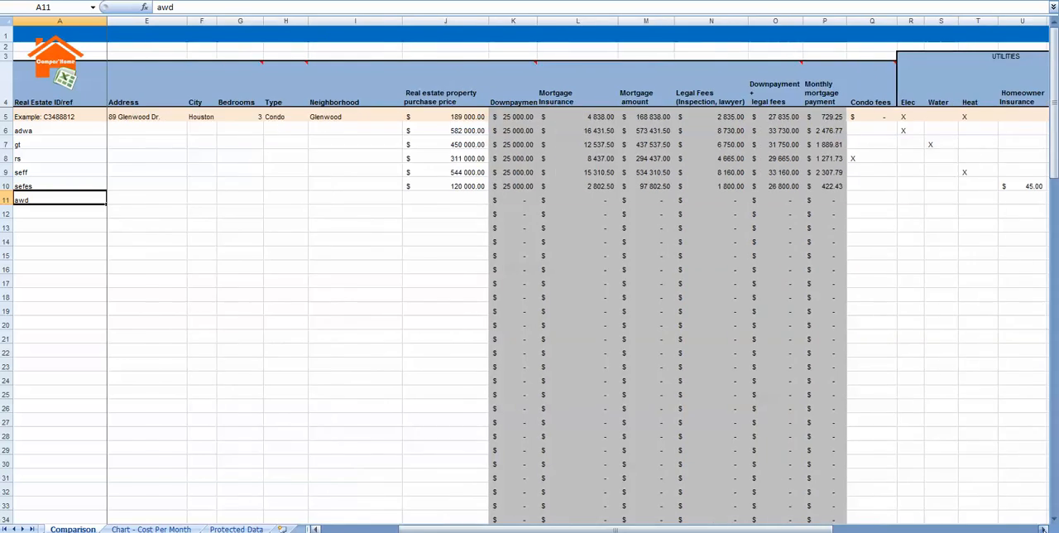
click(1044, 530)
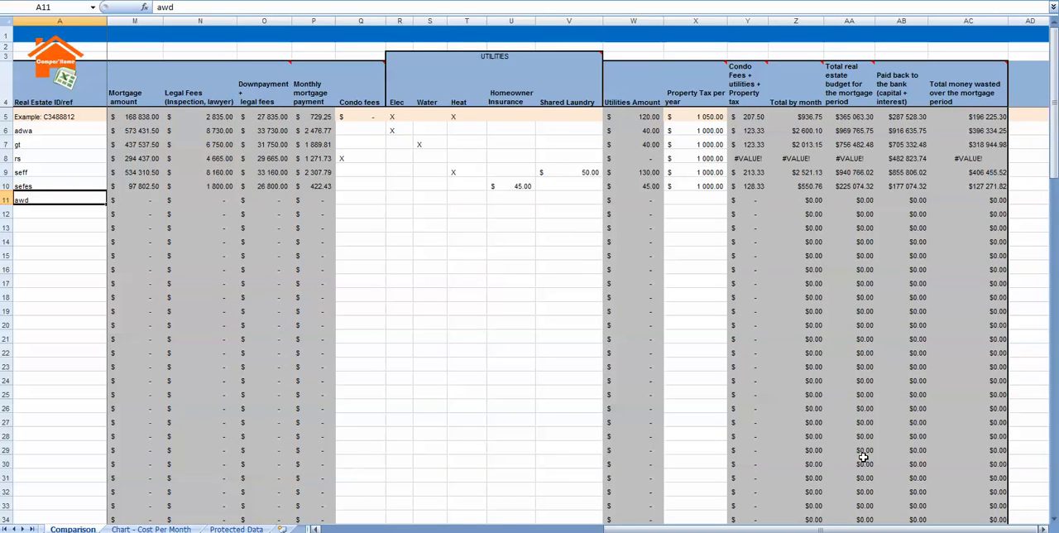
click(356, 163)
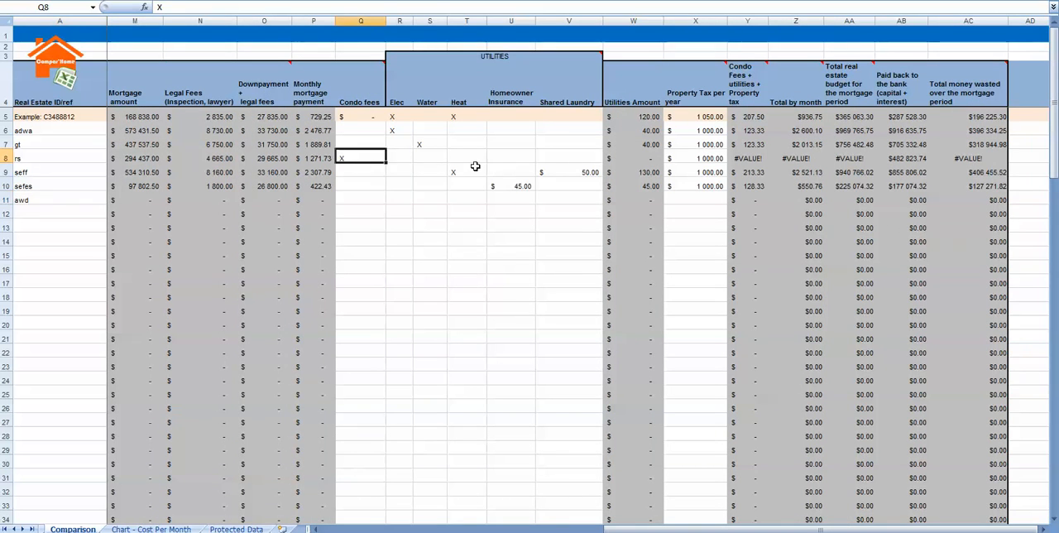
text(450)
key(Return)
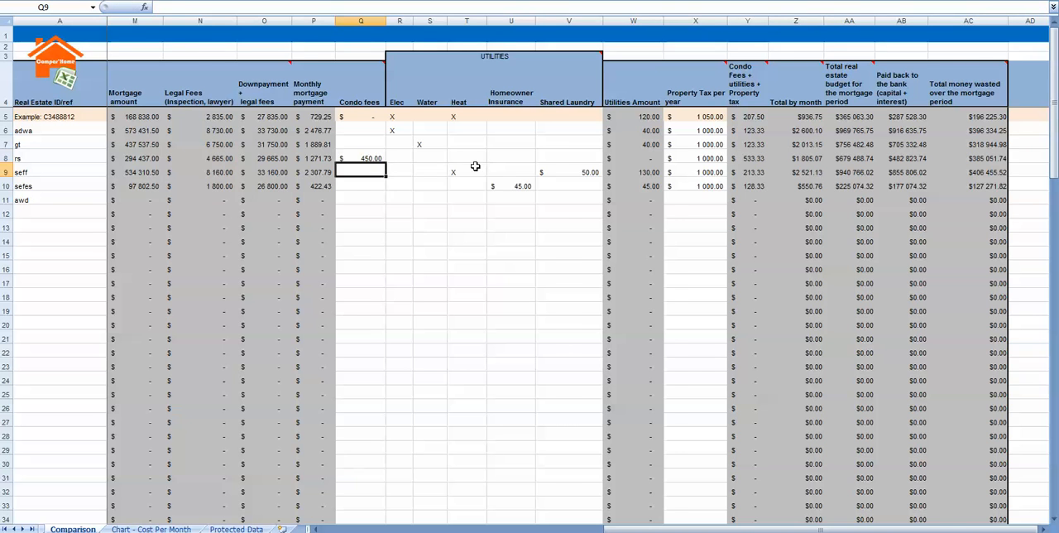
- Examine the completed comparison table from the purchase prices to the total money wasted column and back
key(Home)
drag(569, 528, 365, 528)
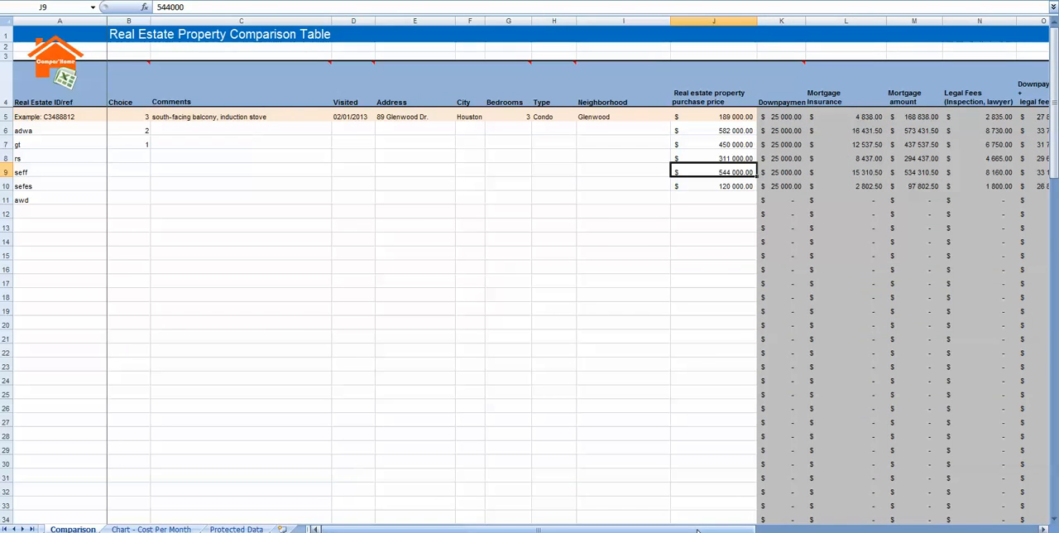
drag(698, 529, 1011, 527)
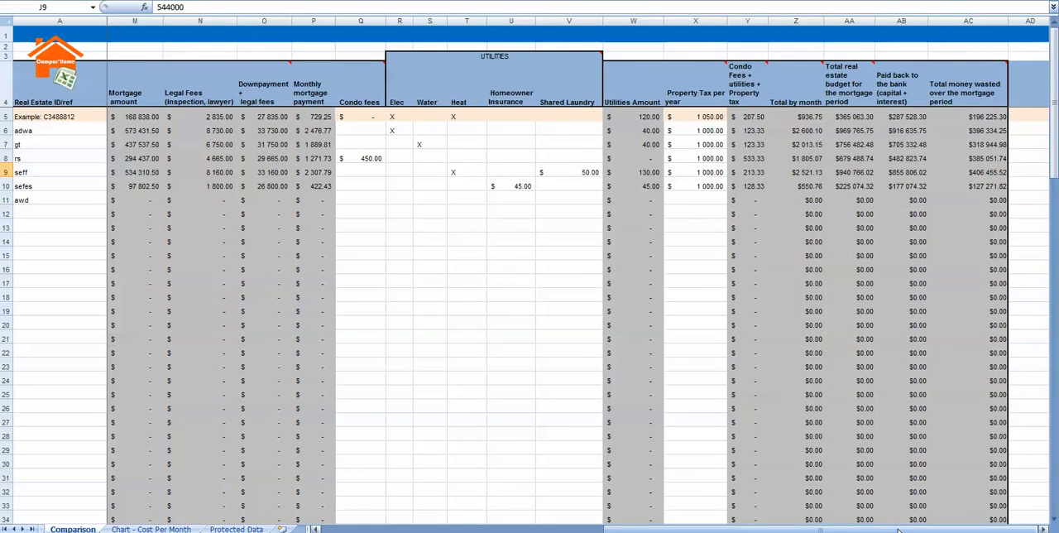
drag(898, 528, 592, 526)
click(361, 291)
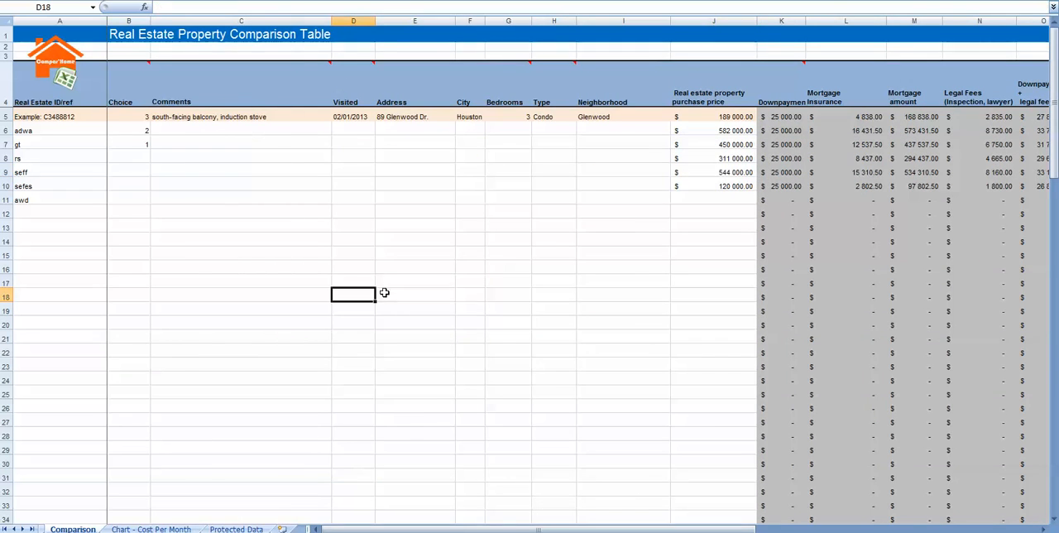